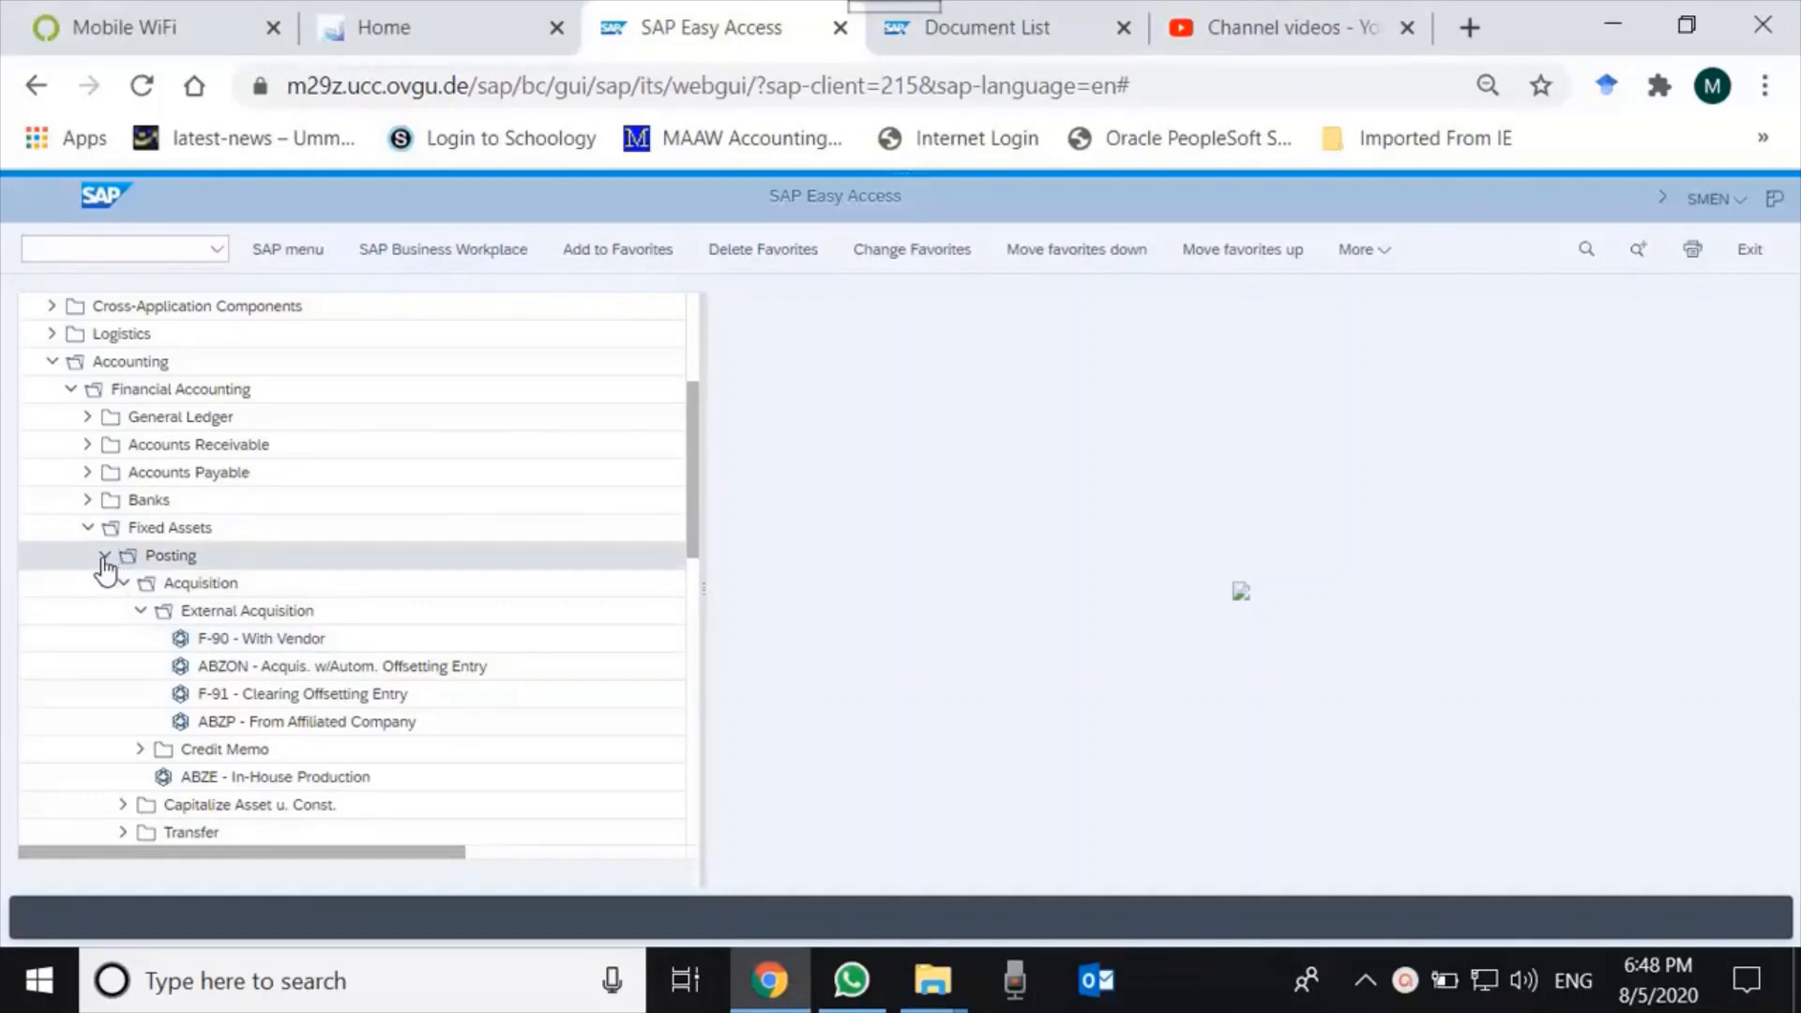
Navigate the SAP menu to Fixed Assets › Asset › Create and start AS01 - Asset.
click(105, 557)
click(105, 557)
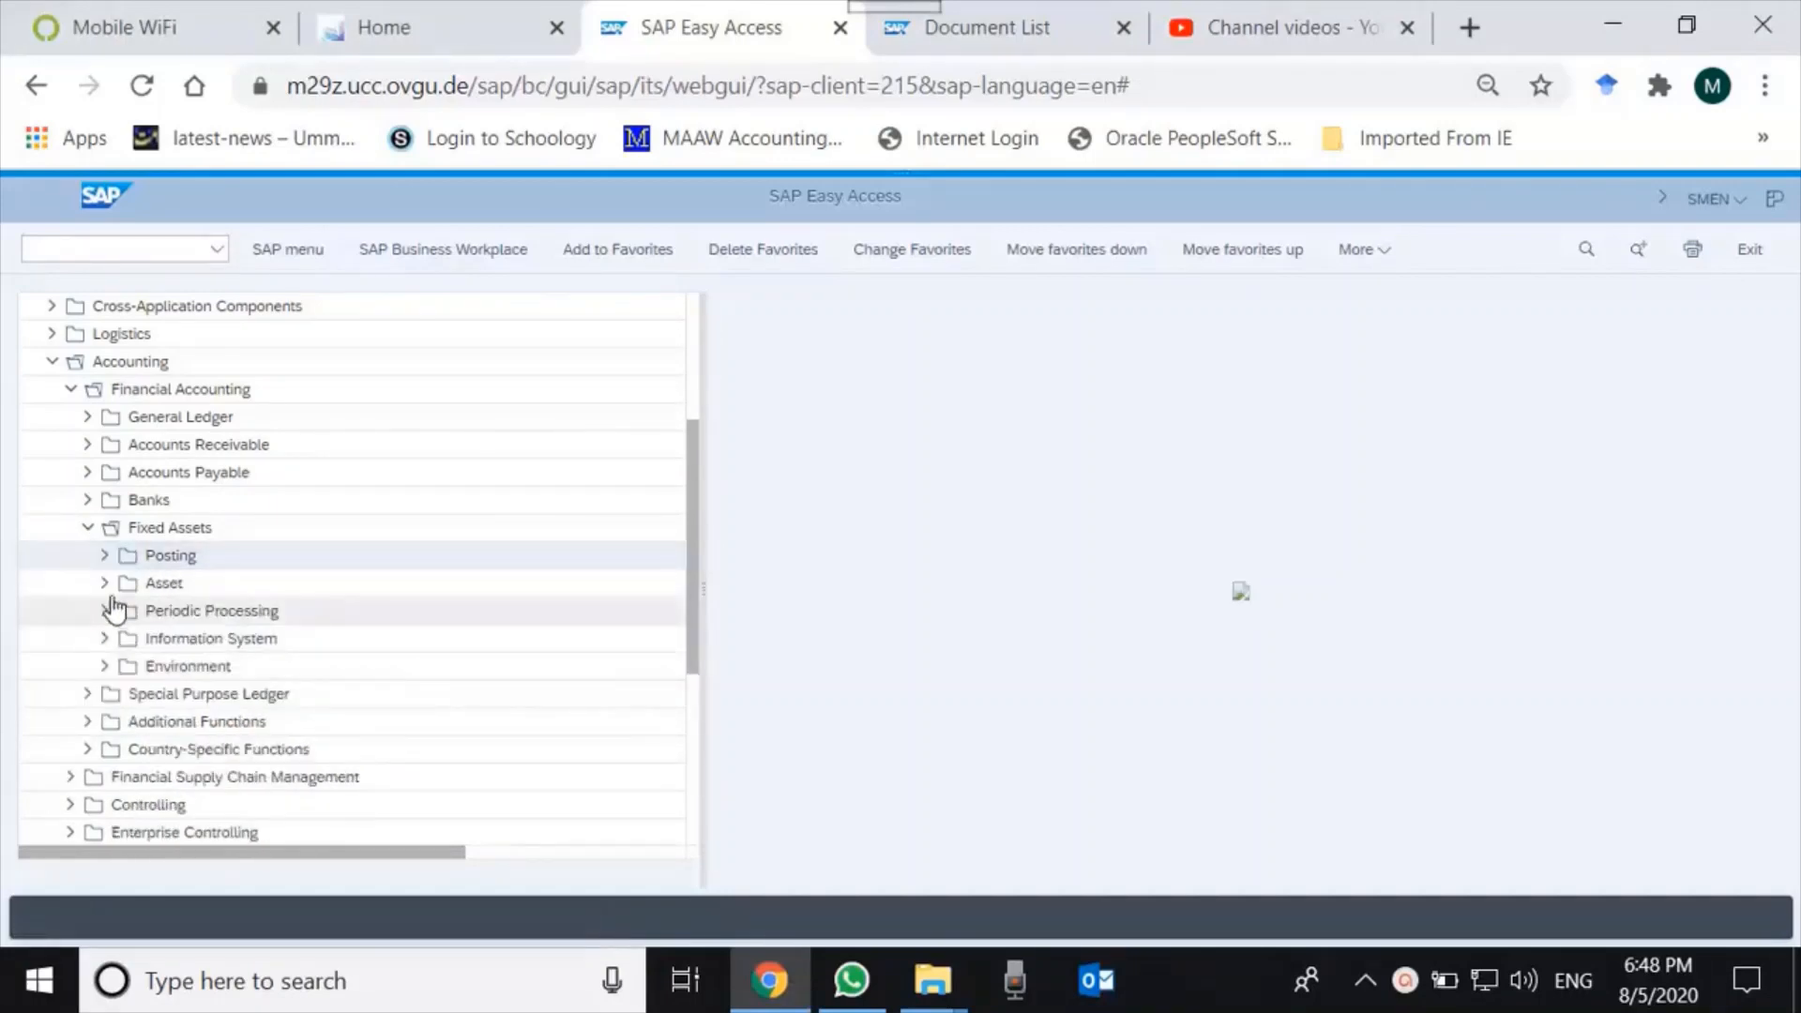
click(106, 583)
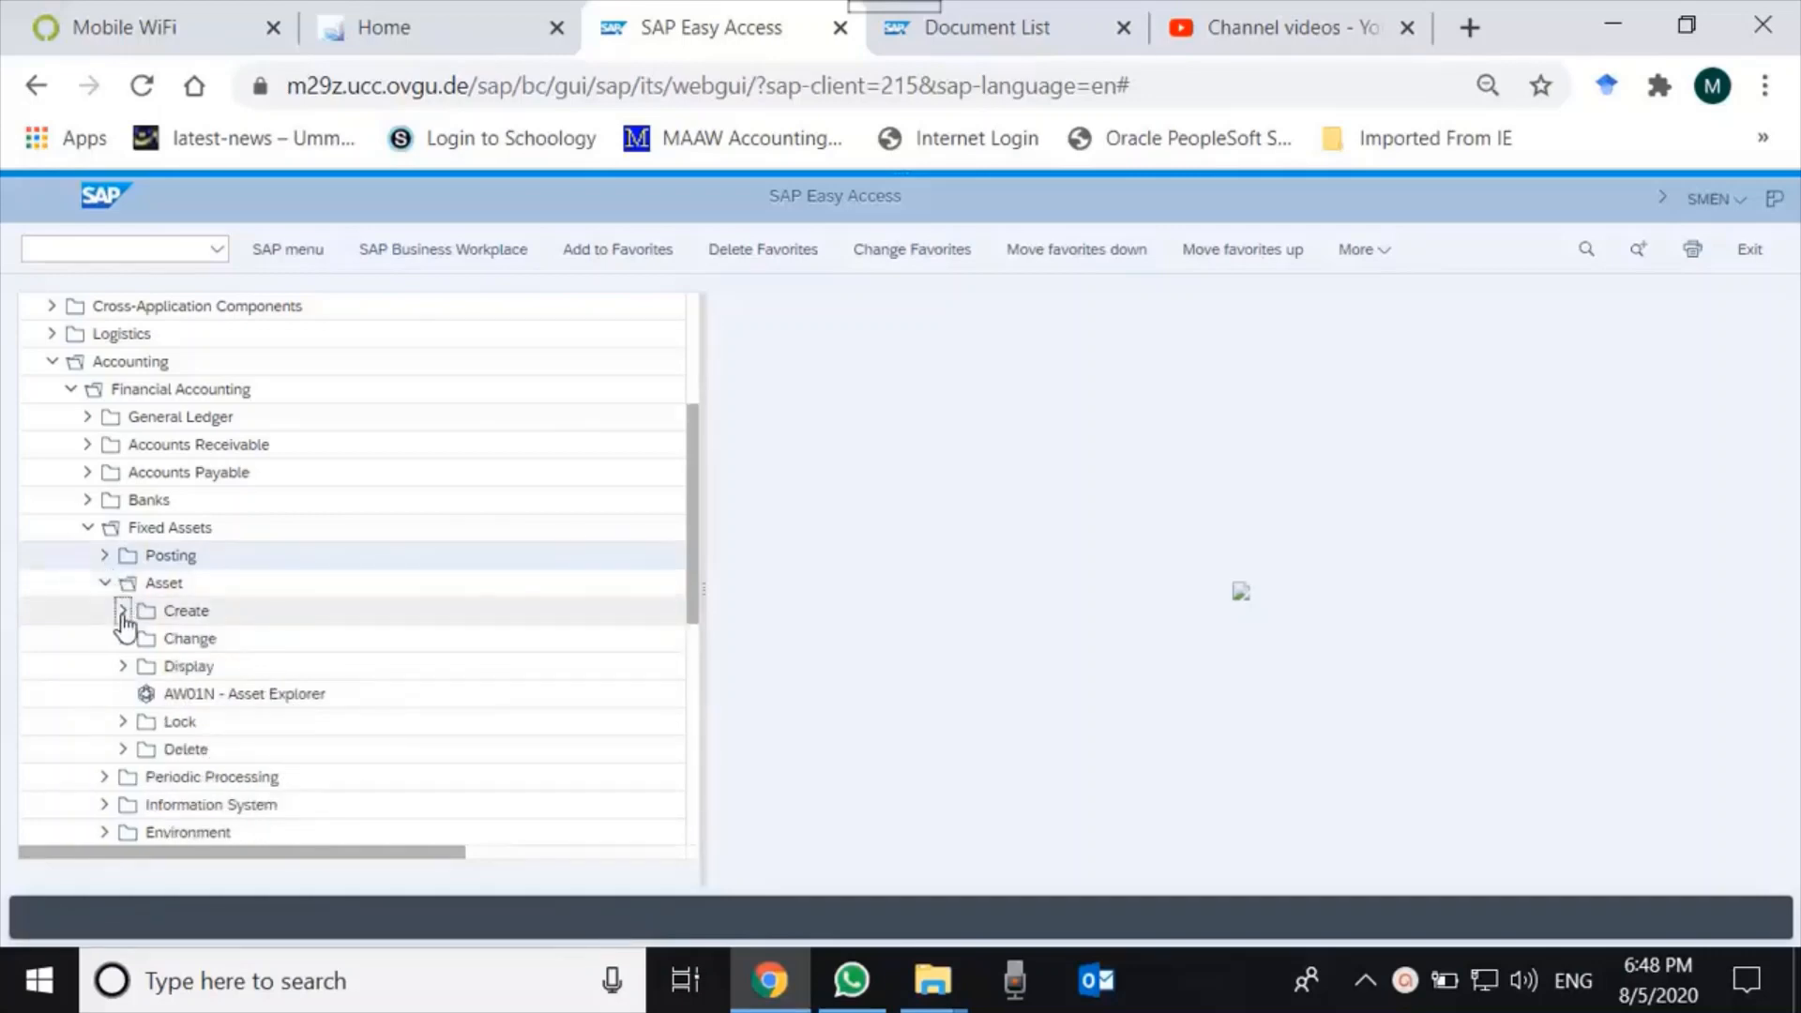
click(123, 612)
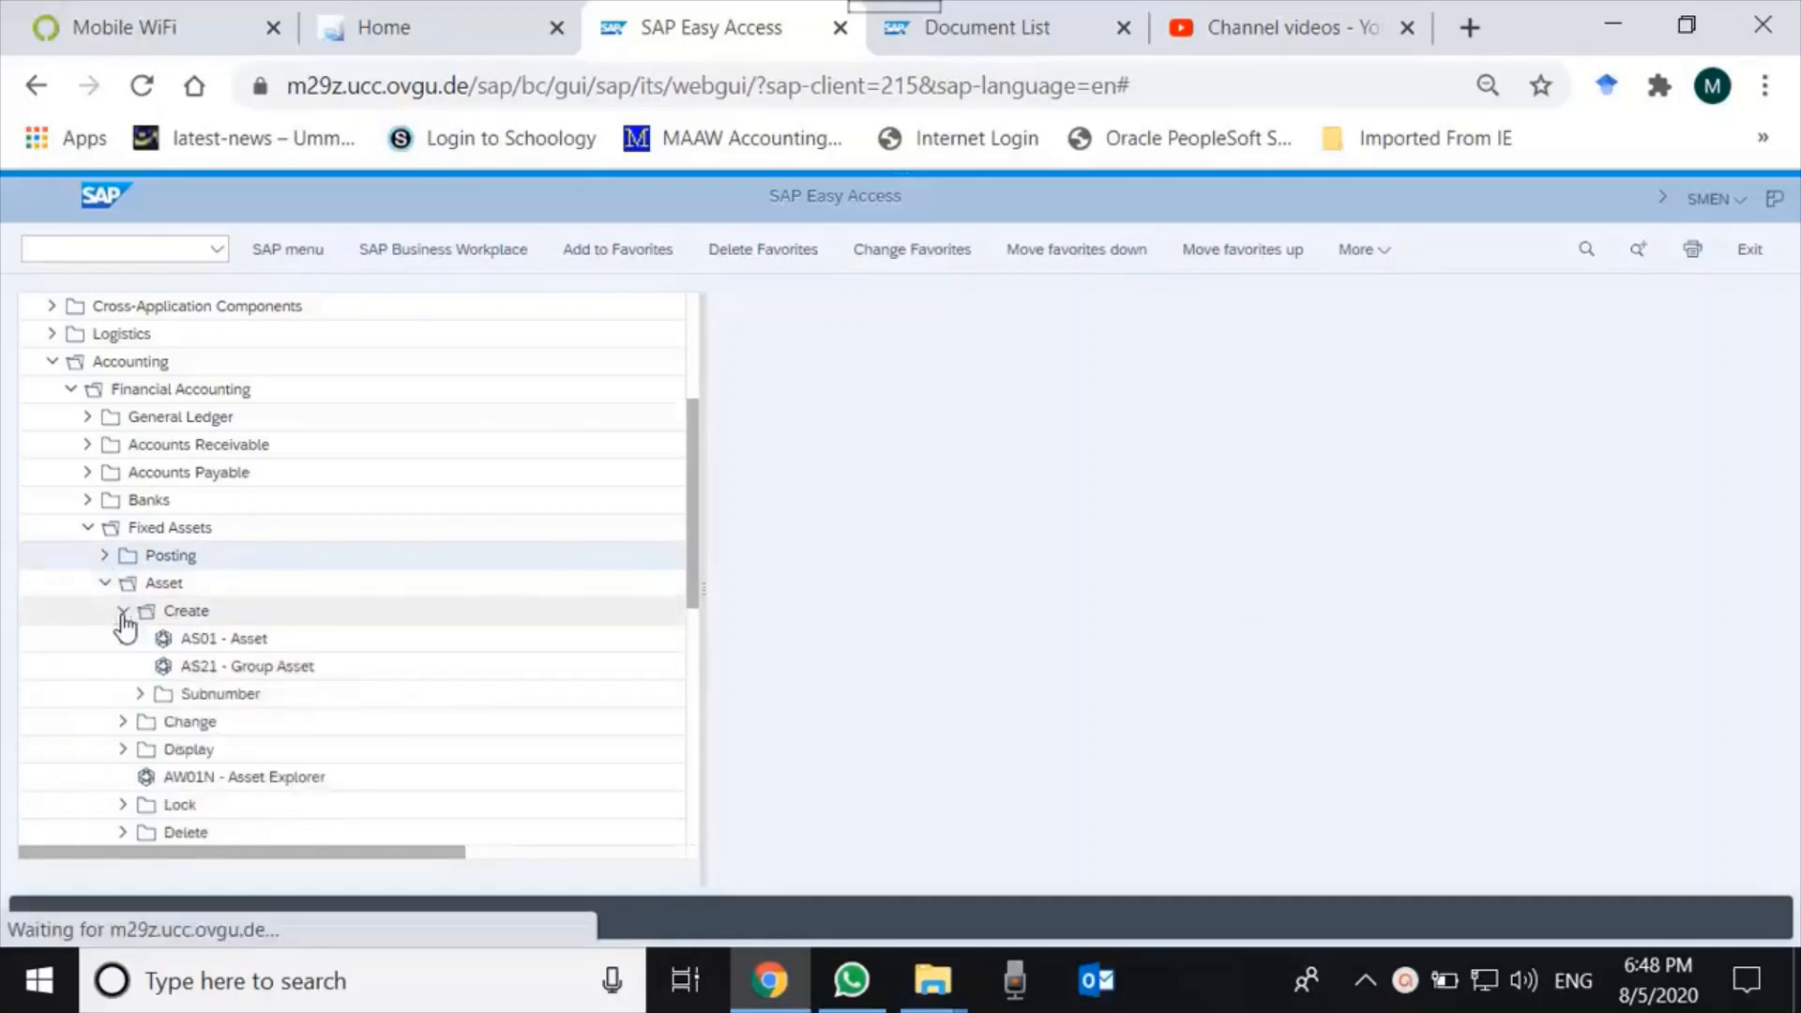
click(272, 642)
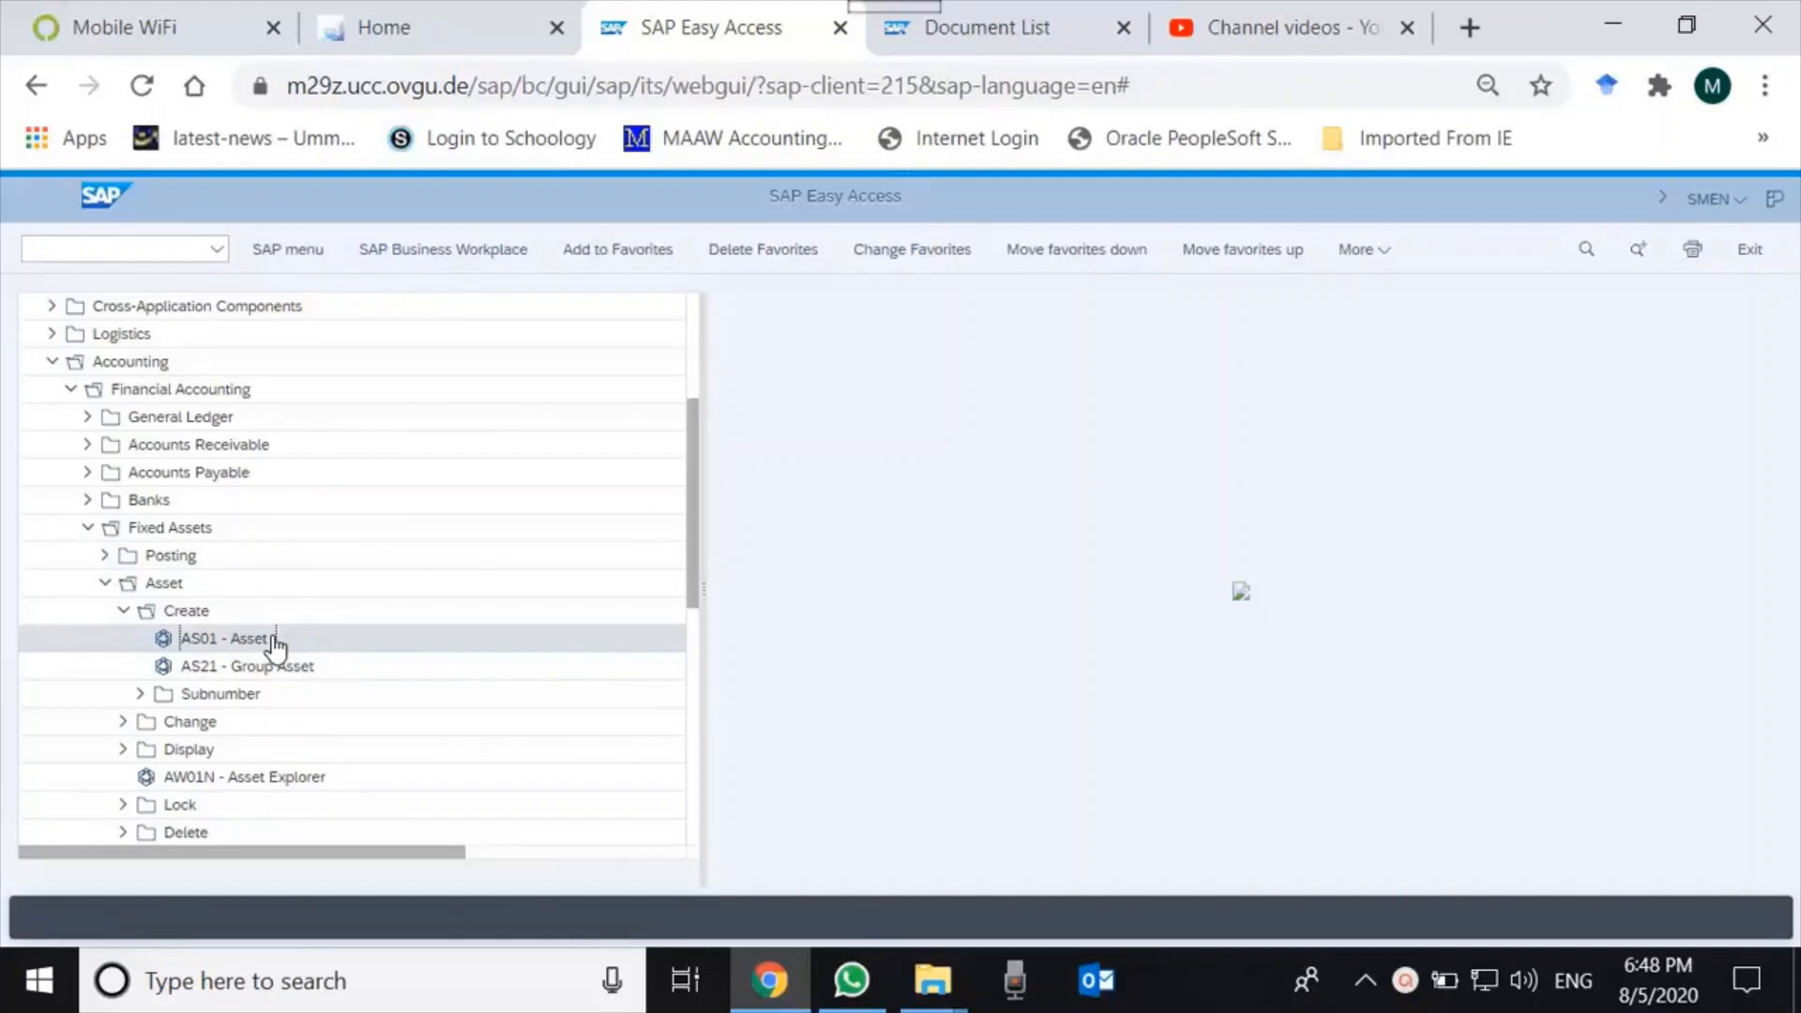
click(1405, 981)
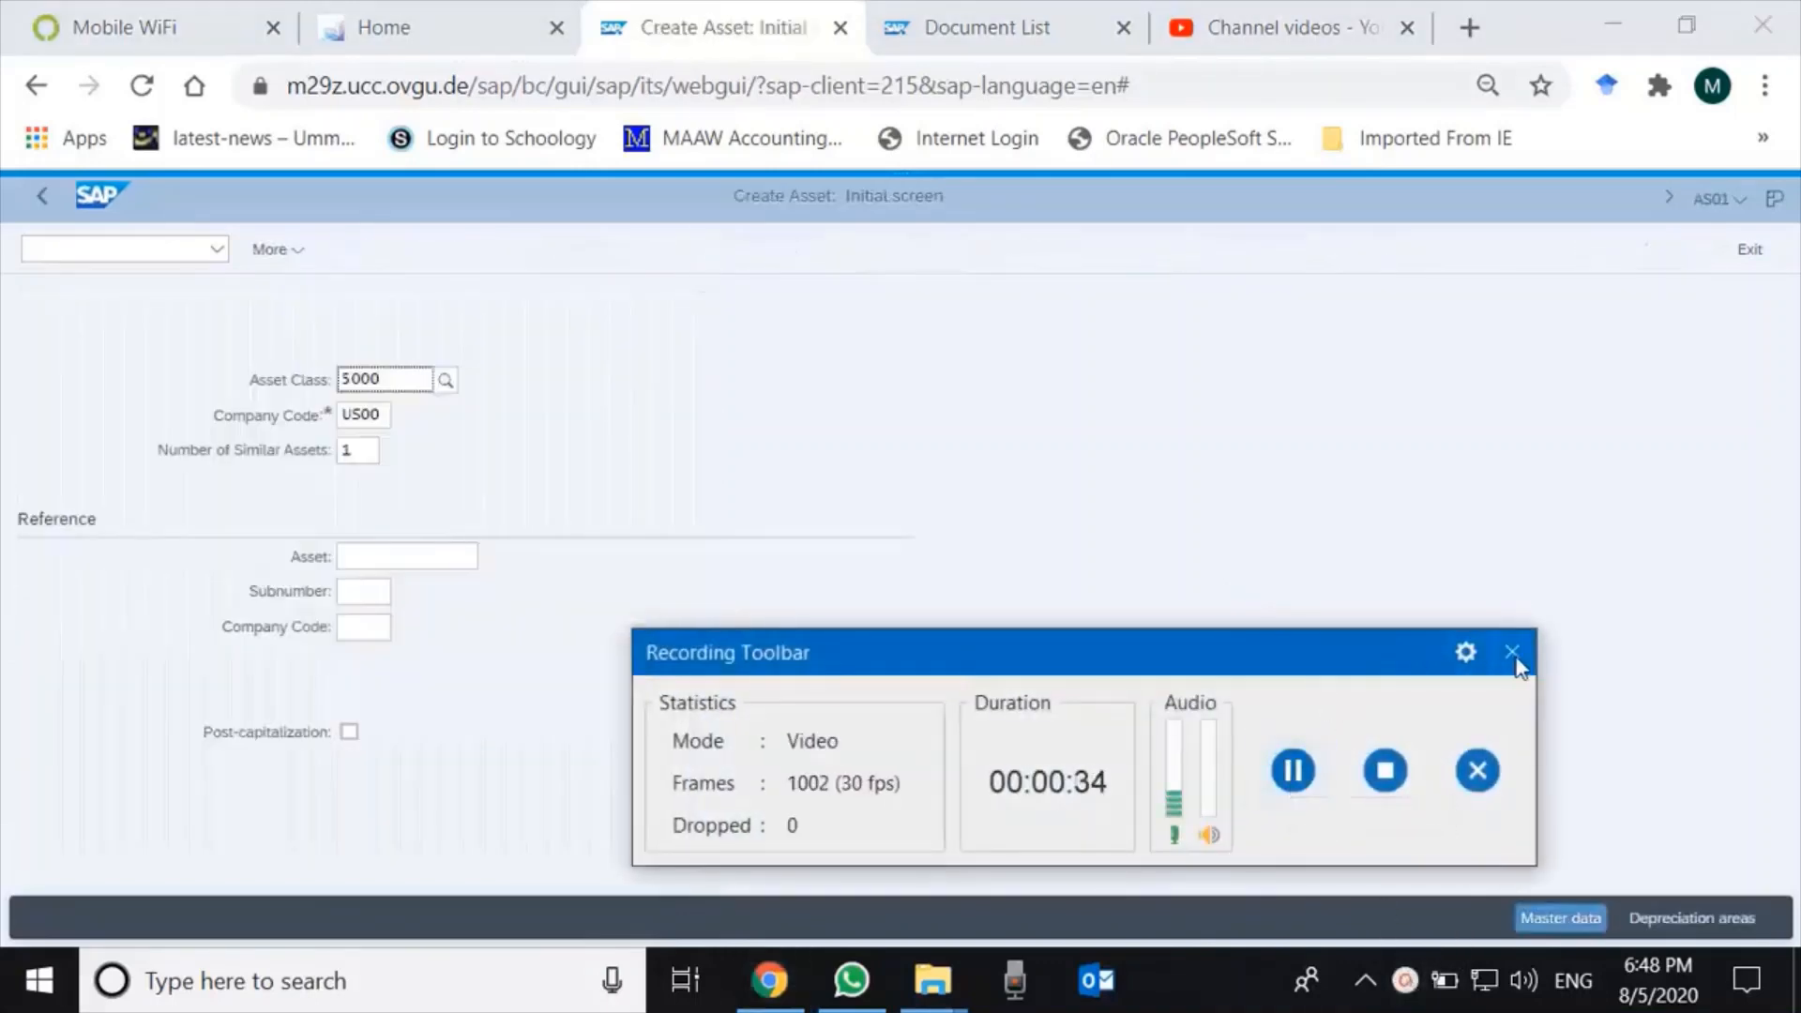
Select asset class 5000 Vehicles via search help for company code US00 and proceed to master data.
click(1513, 653)
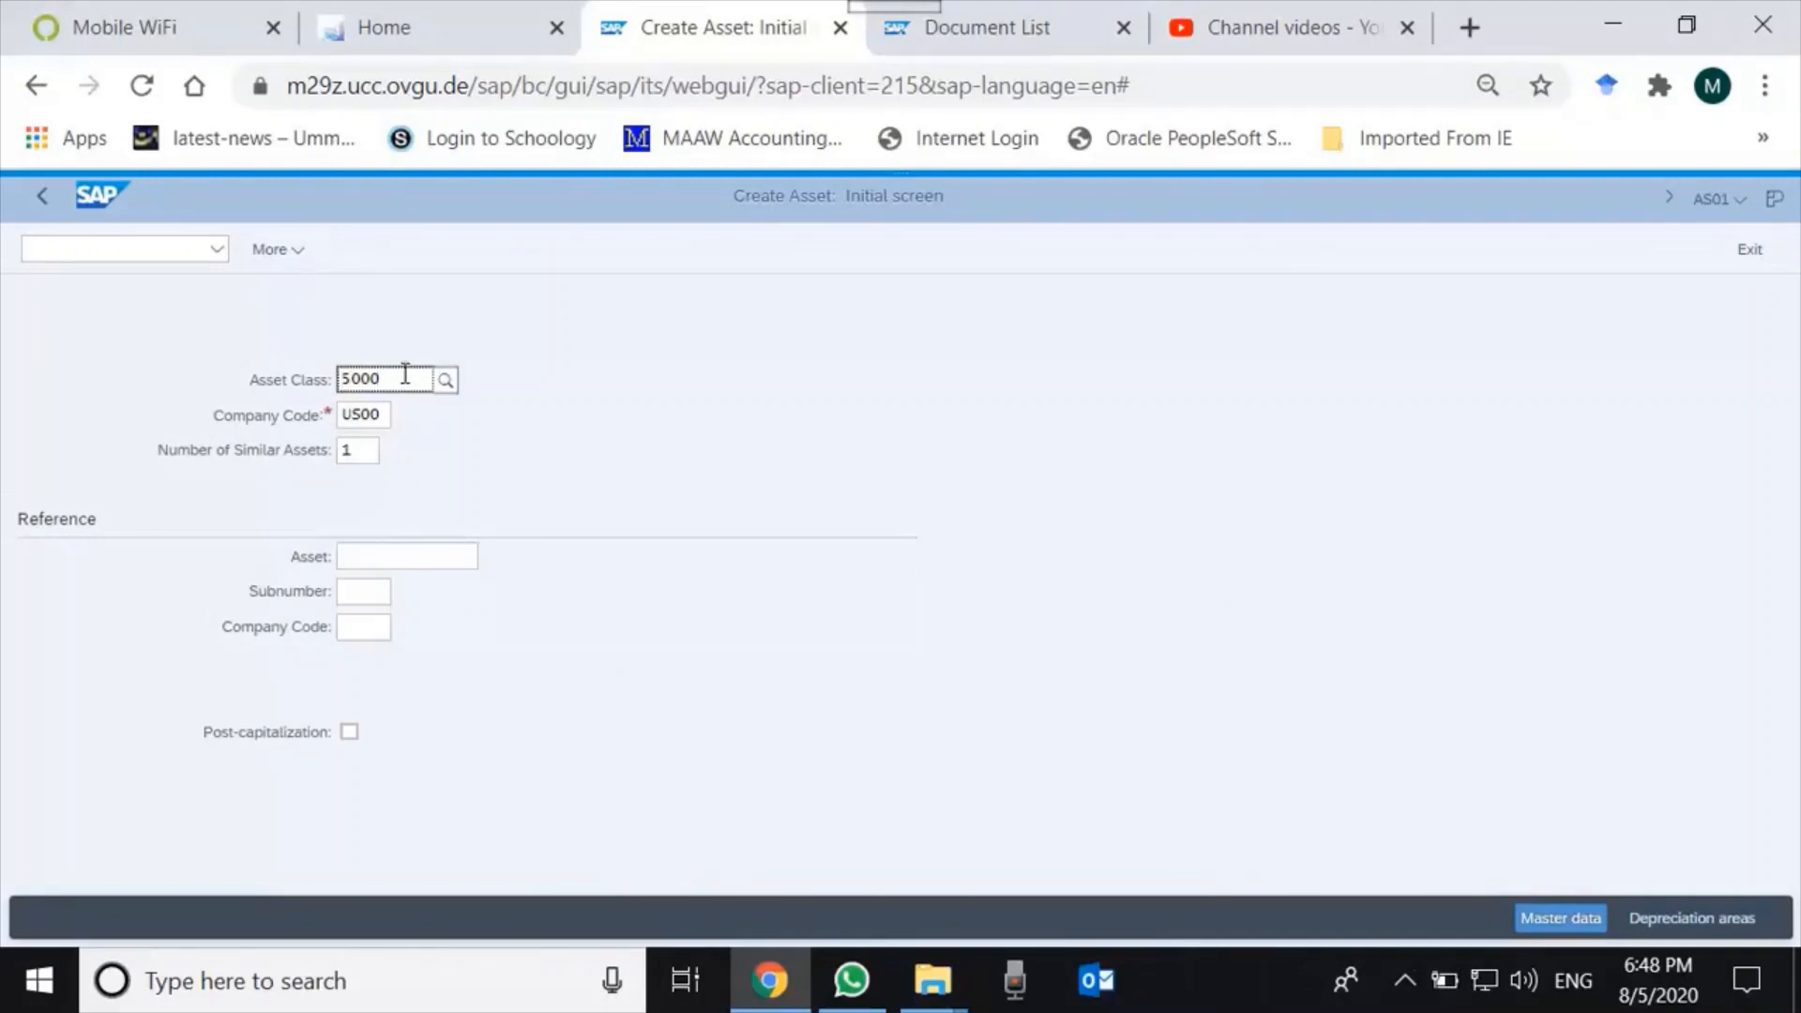
click(362, 450)
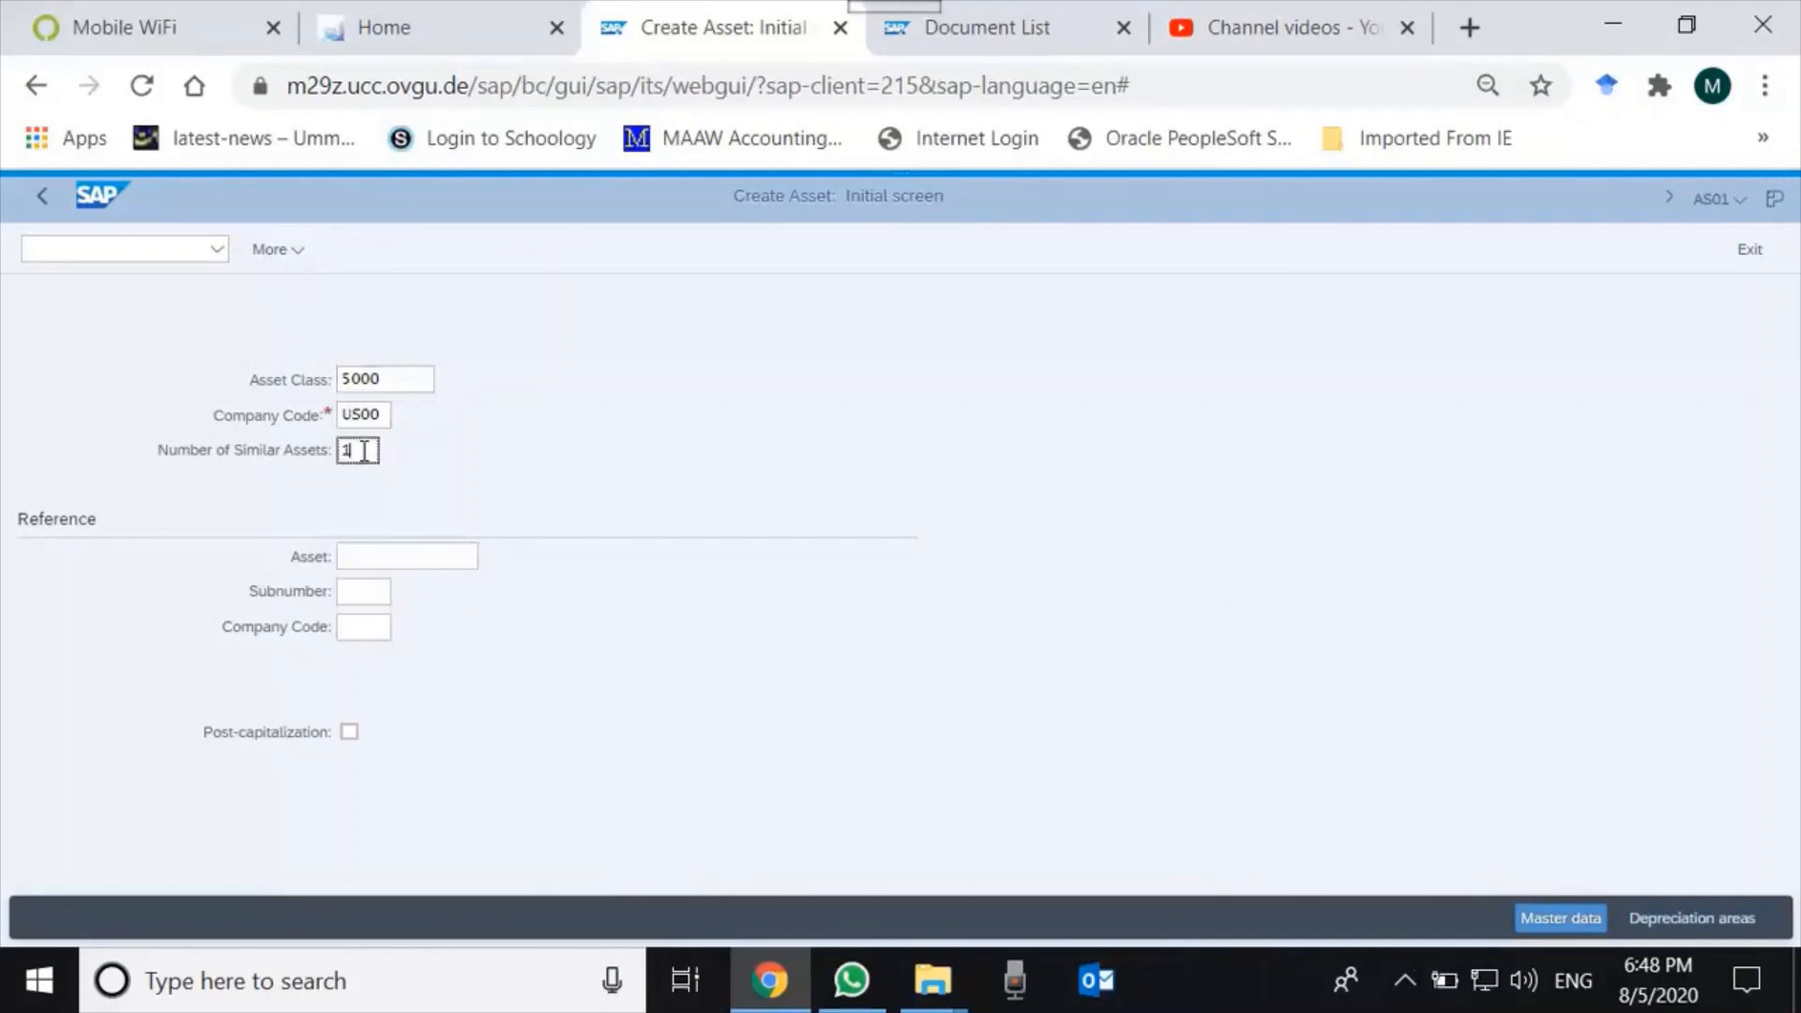
click(399, 380)
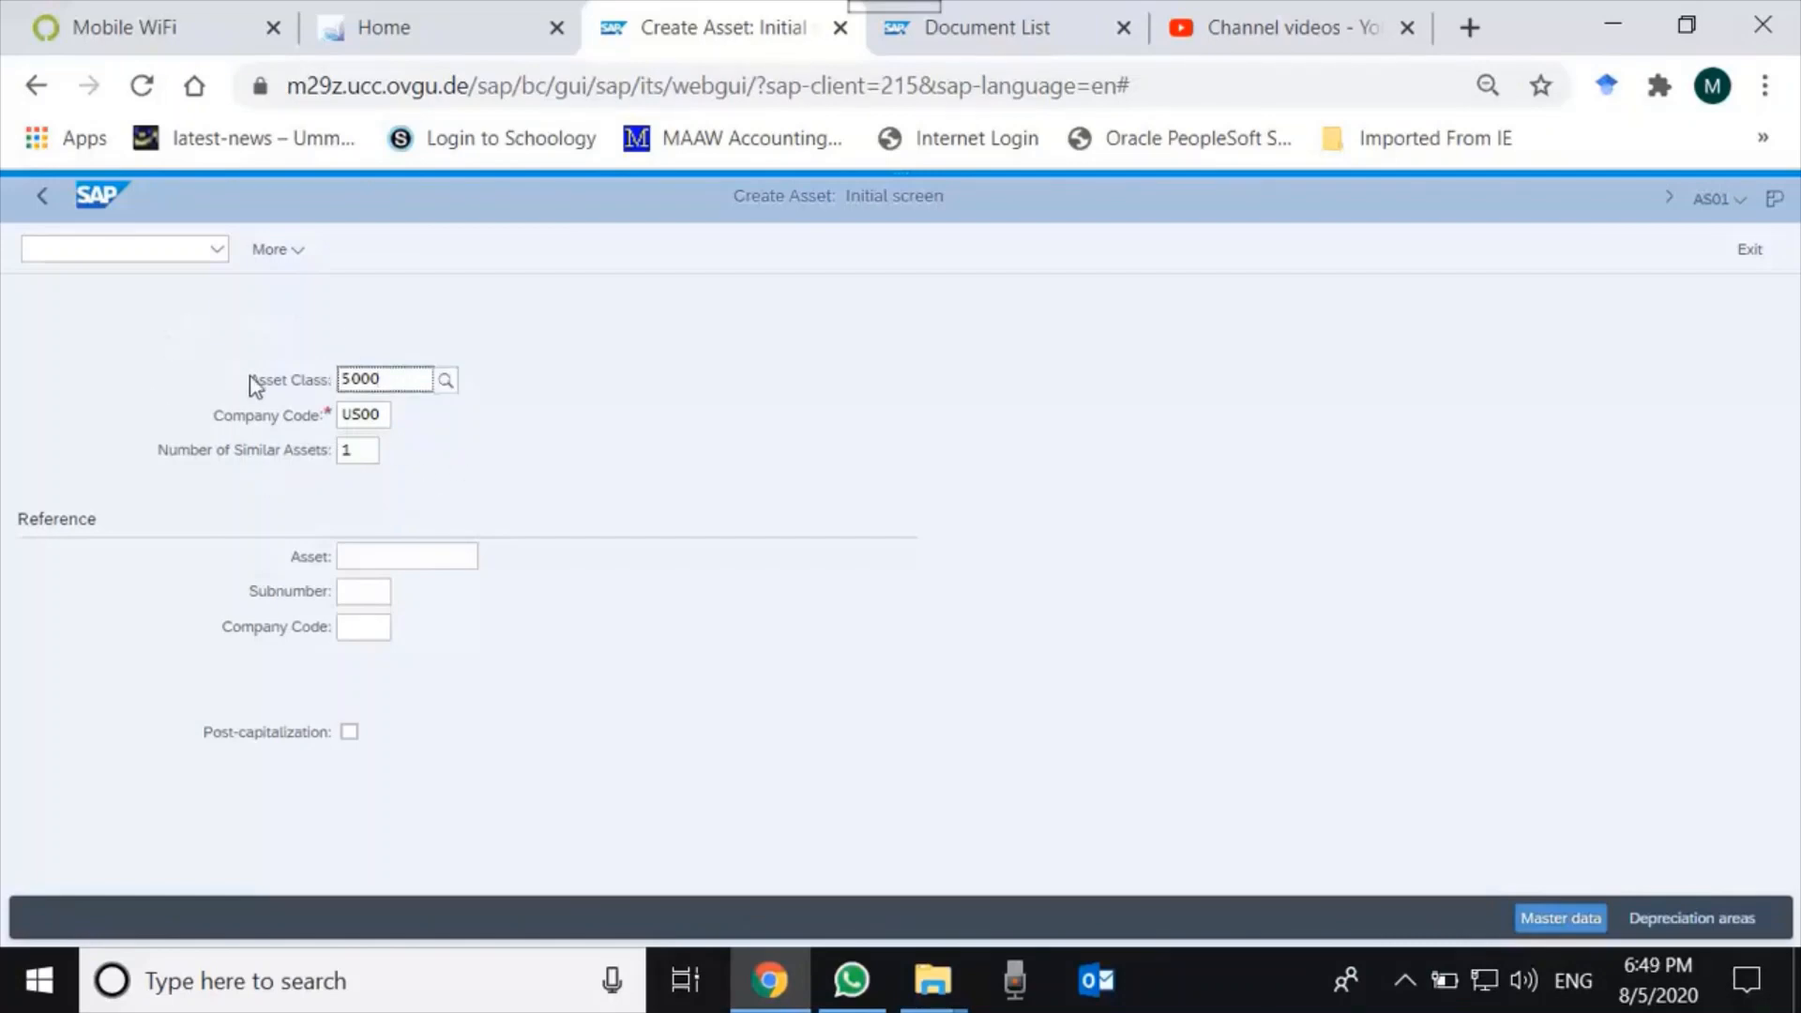
click(178, 469)
click(405, 380)
click(446, 380)
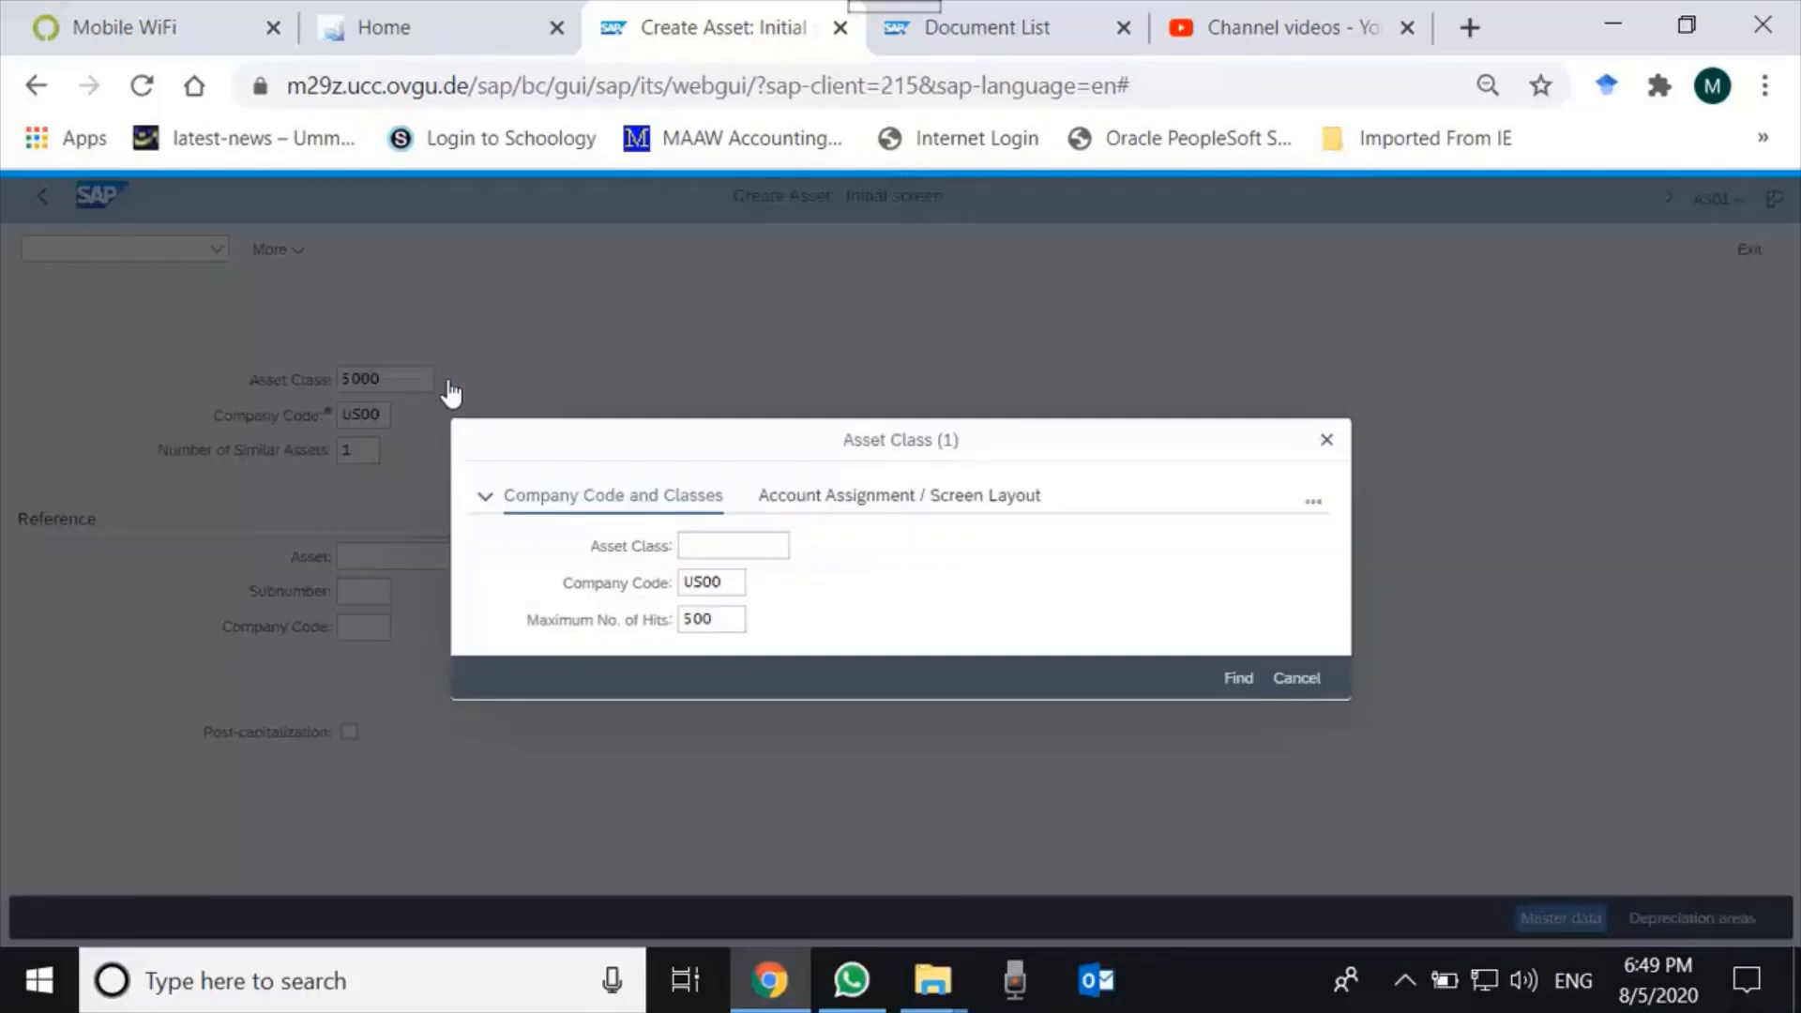
click(741, 553)
click(1236, 677)
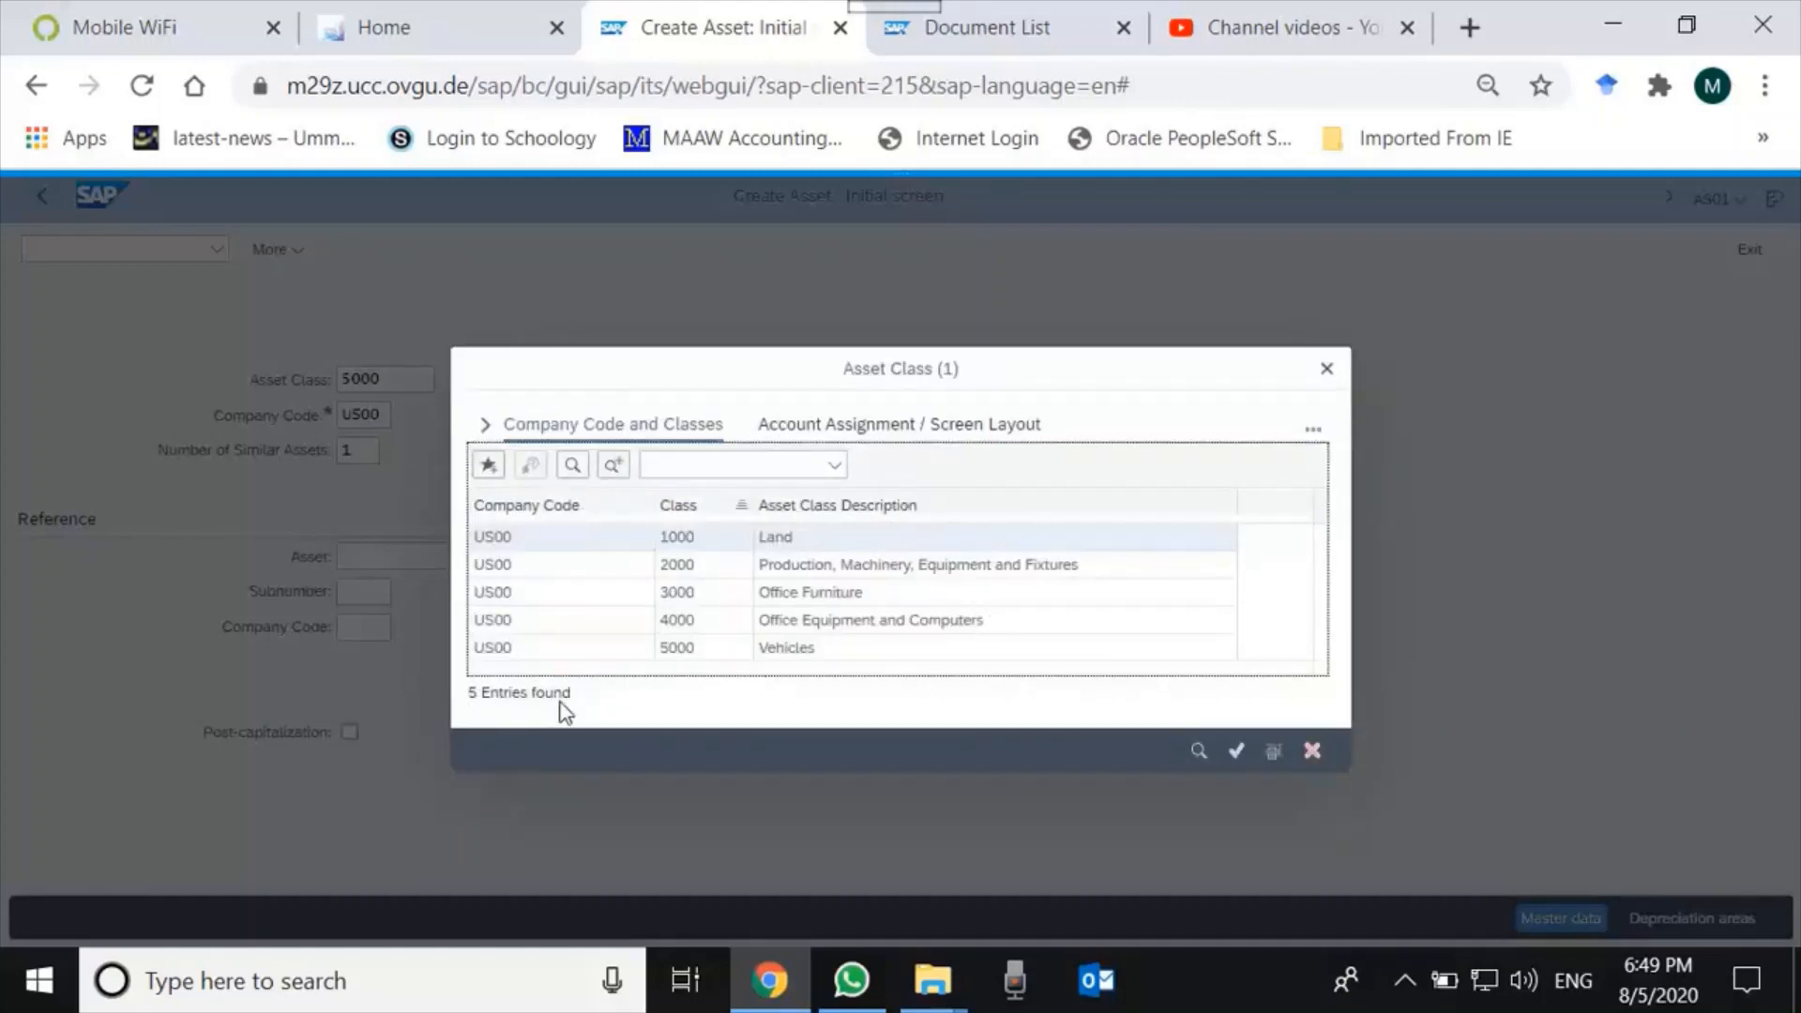
click(558, 649)
click(1236, 750)
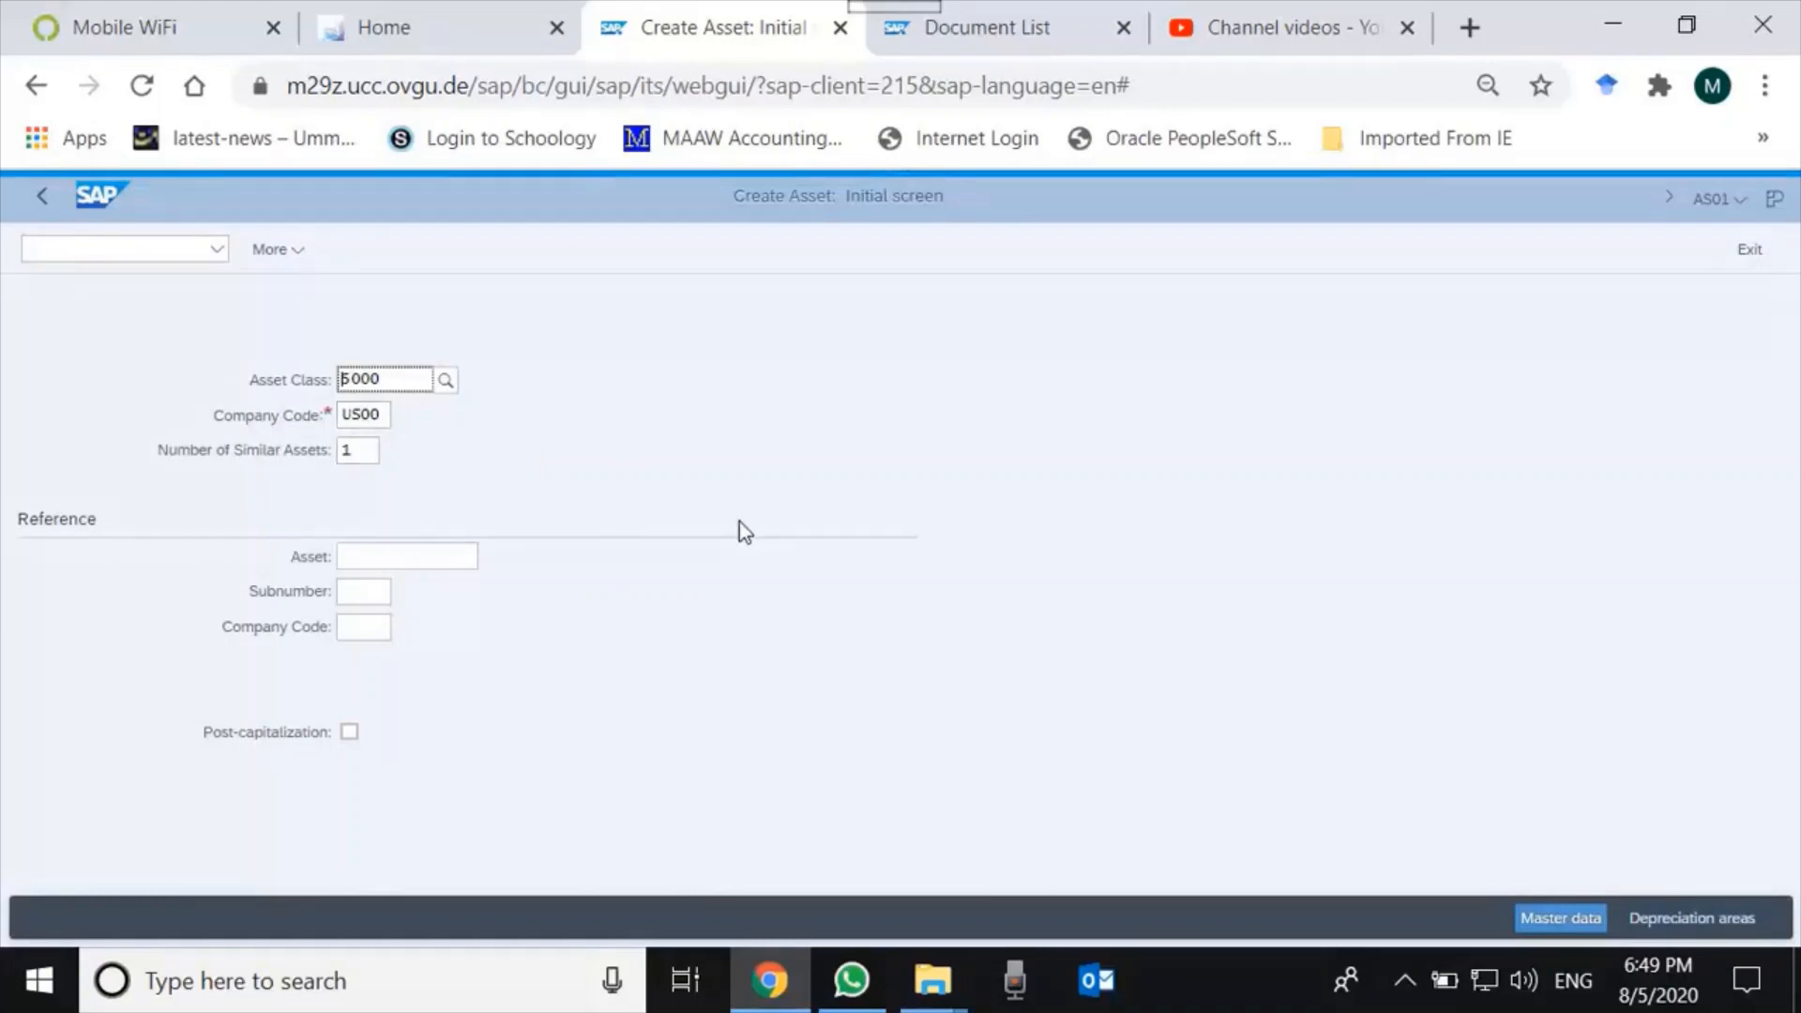
key(Return)
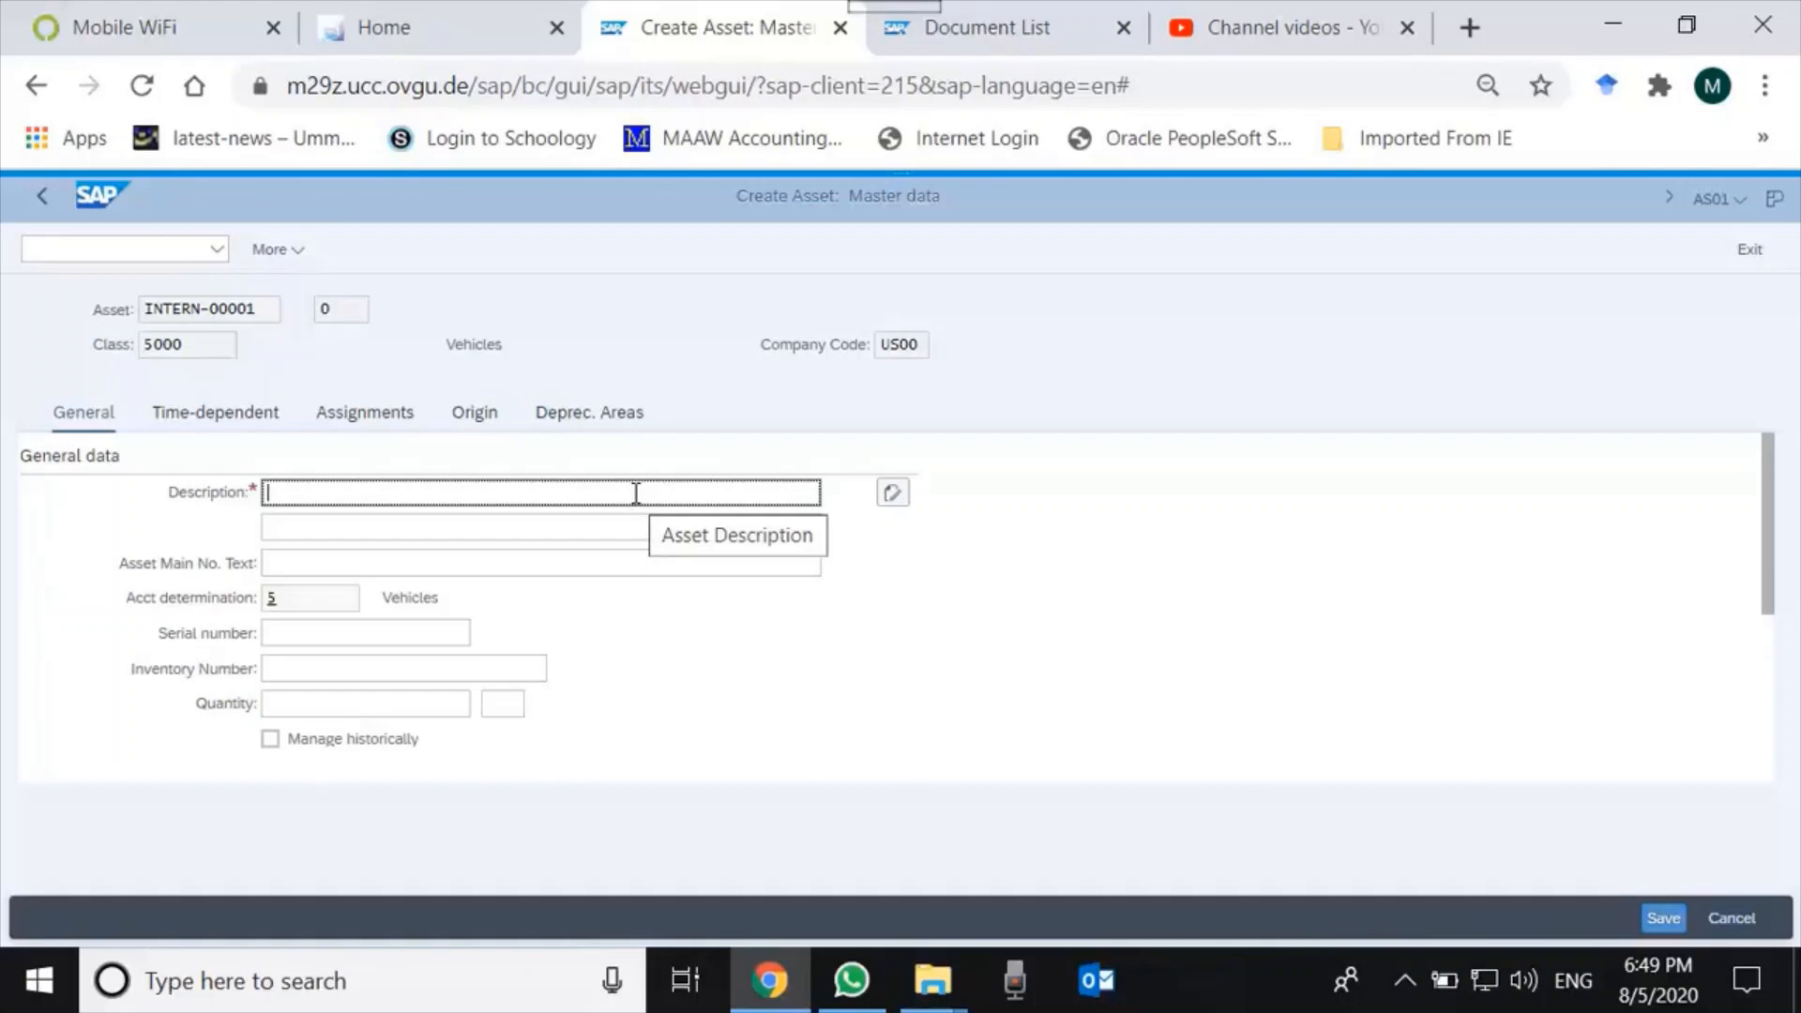
Enter the asset description 'Toyota Corolla' and check the other General data fields.
text(Toy)
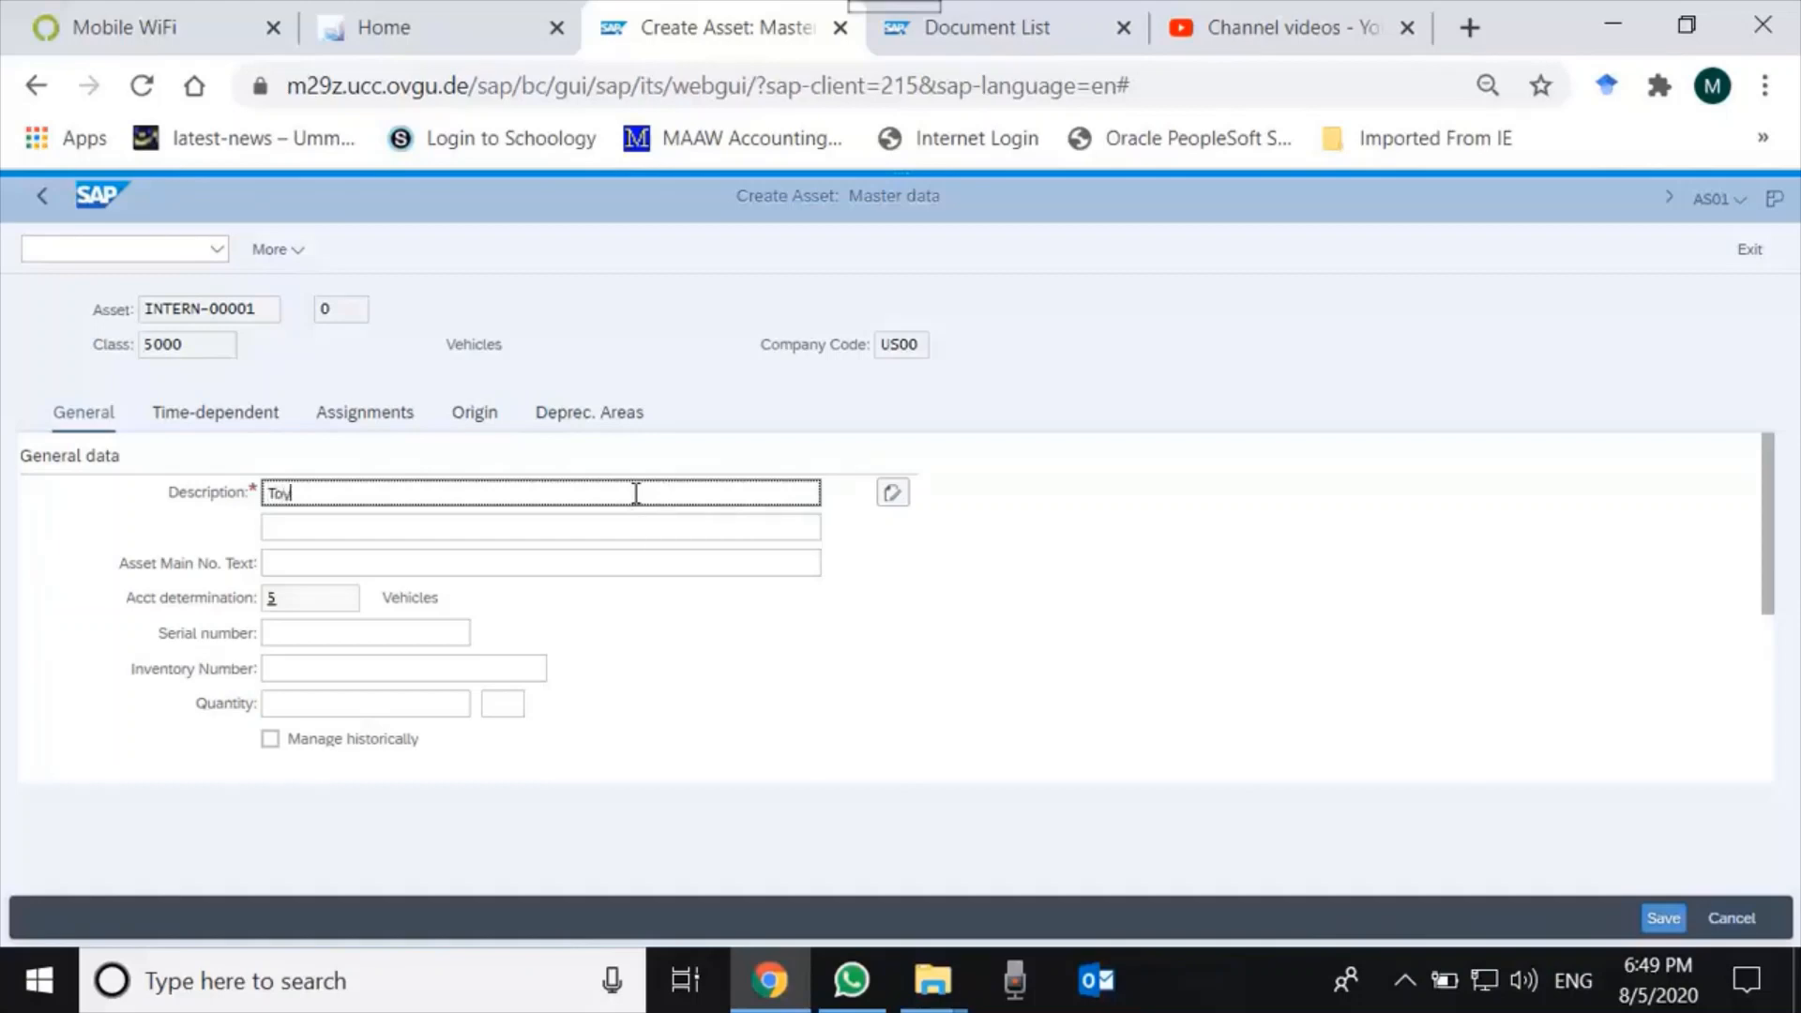
text(ota Corolla)
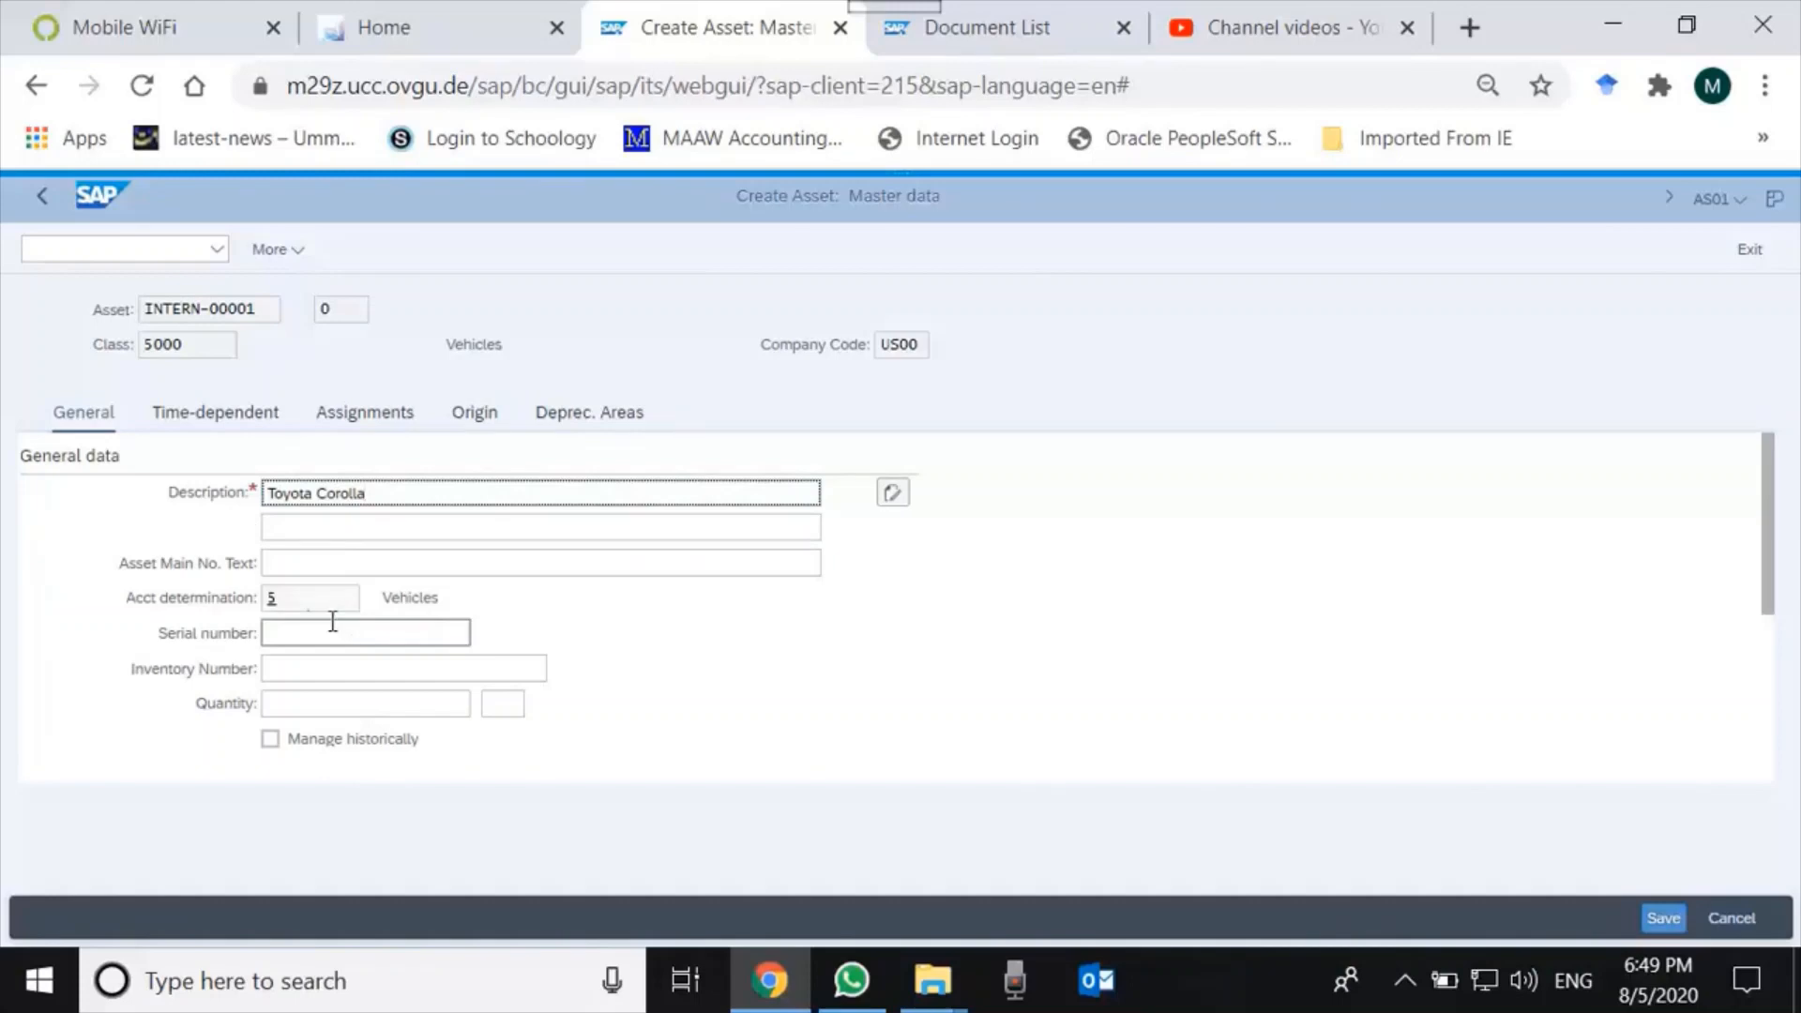
click(300, 599)
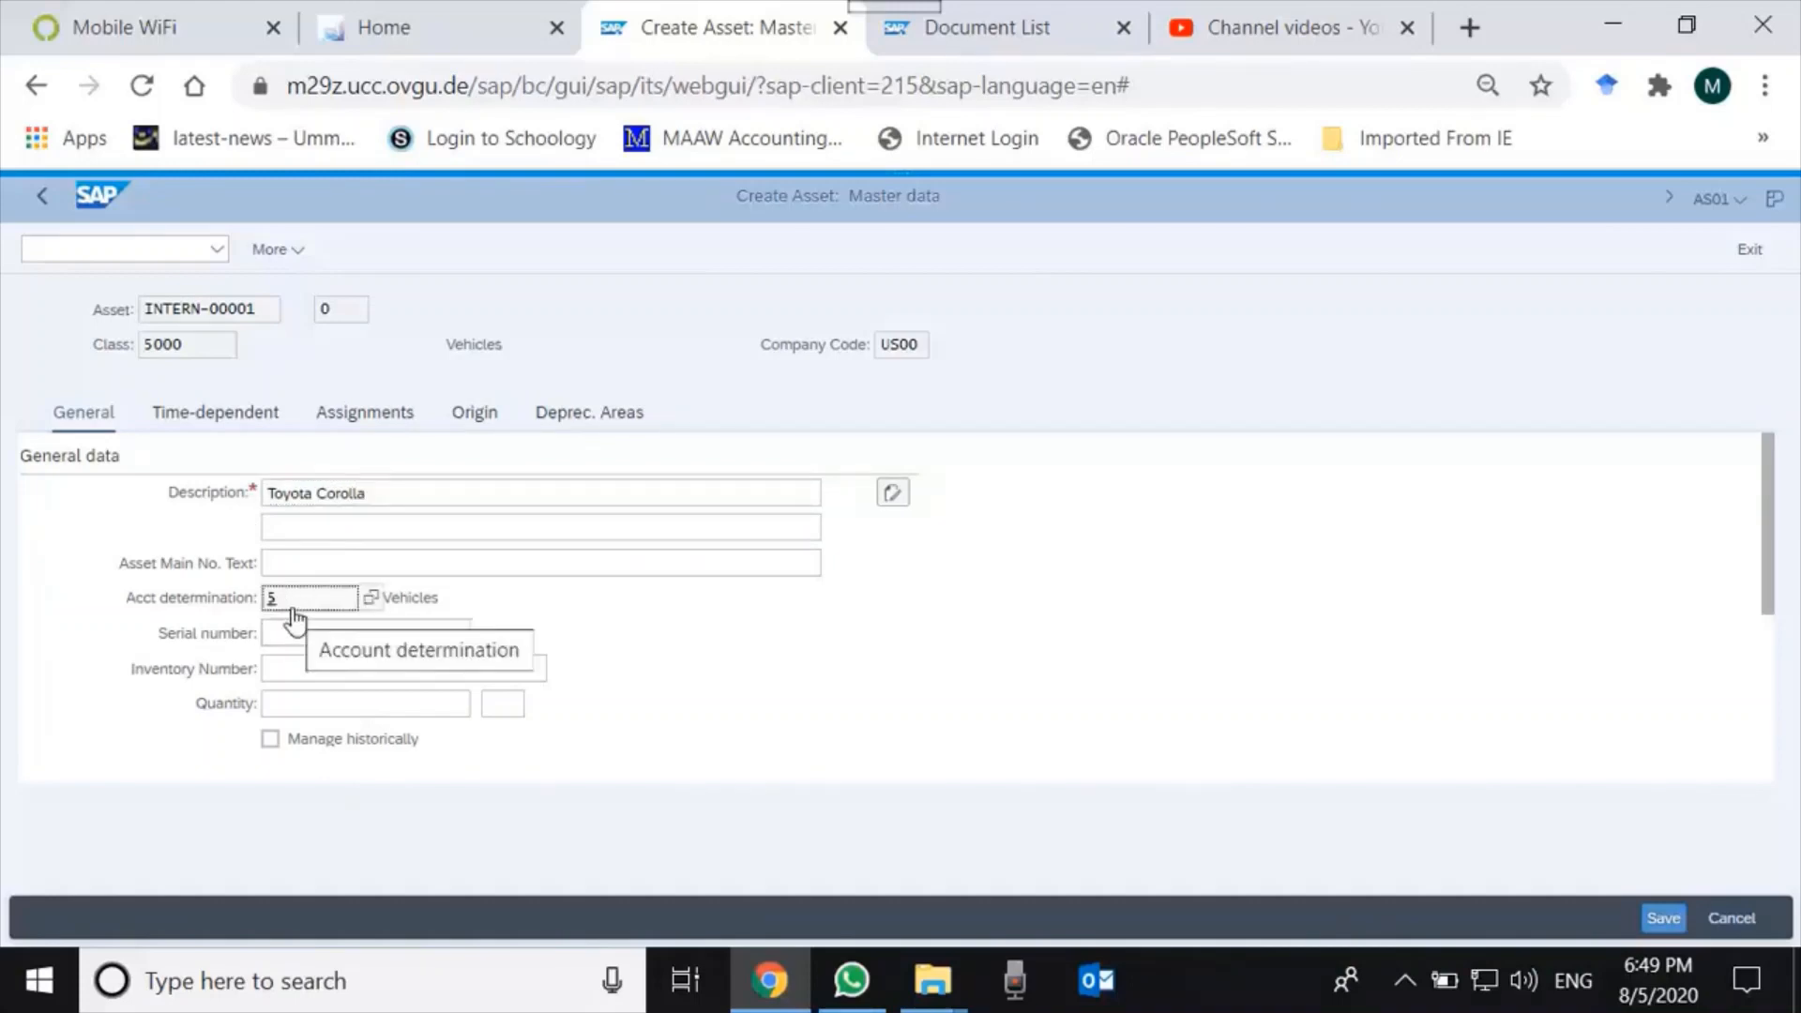
click(297, 554)
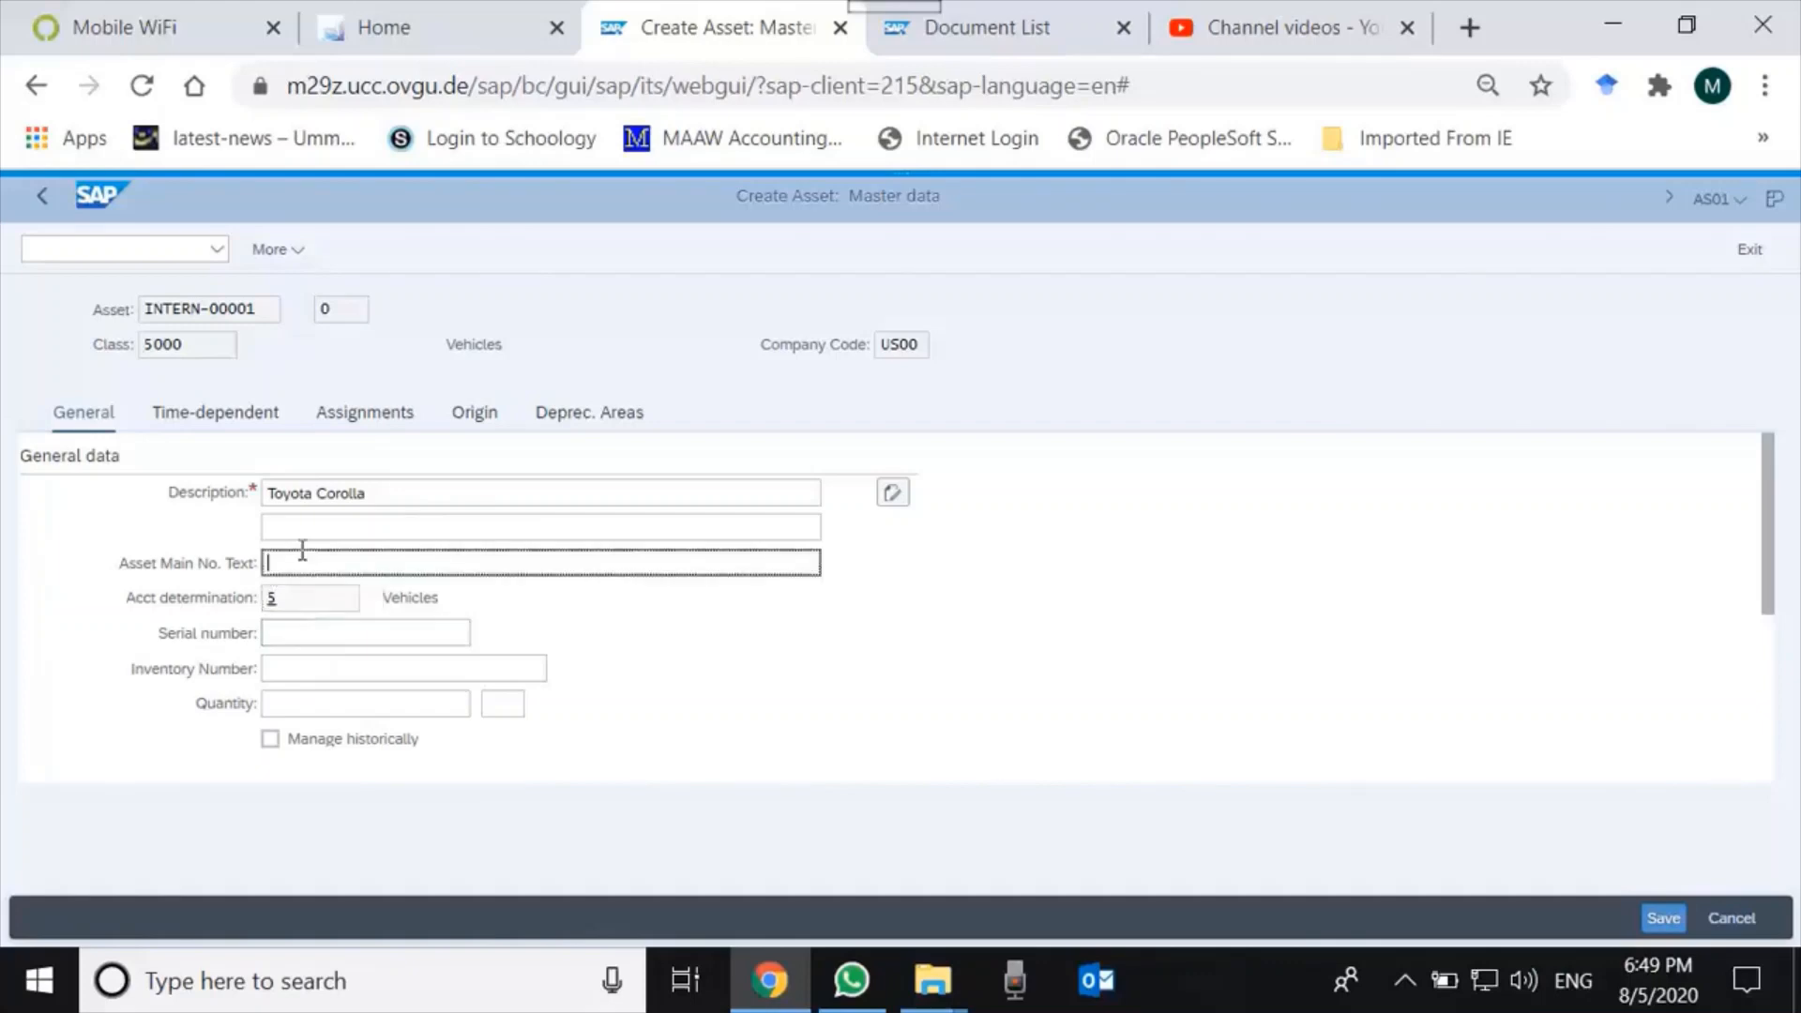
click(307, 630)
click(311, 664)
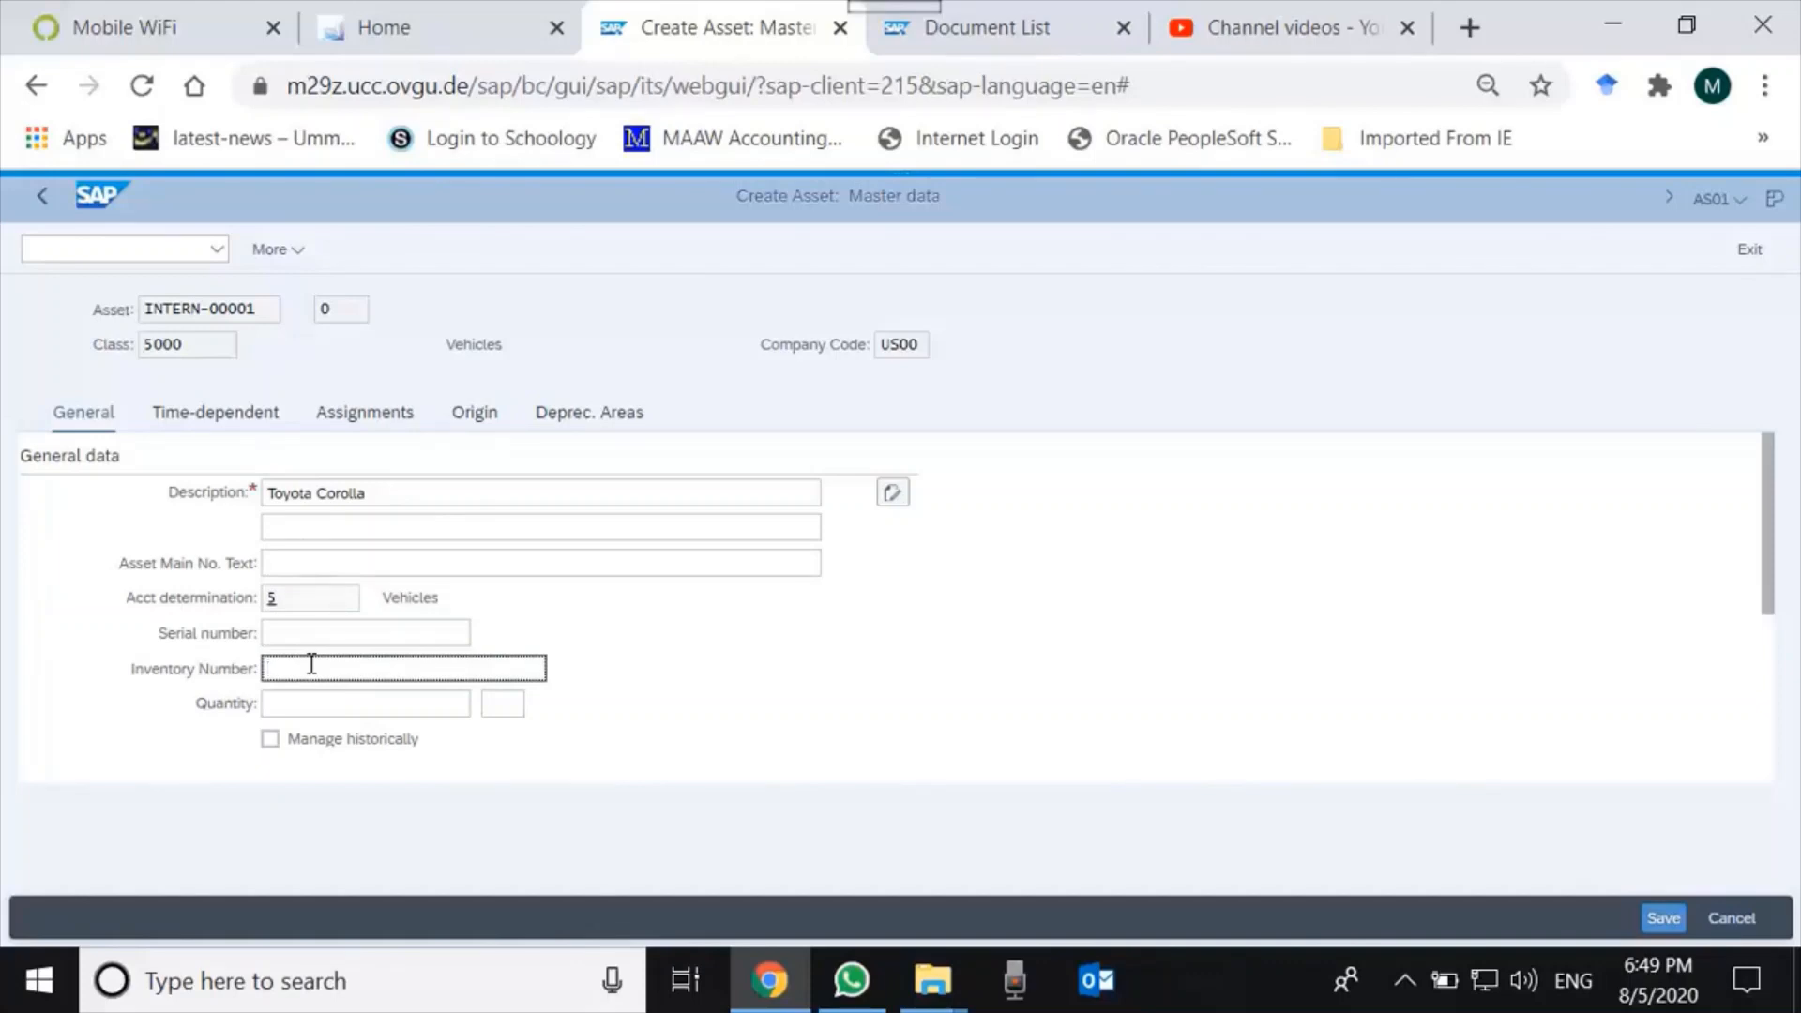
Set the asset quantity to 1 EA and confirm the General data.
click(328, 710)
text(1)
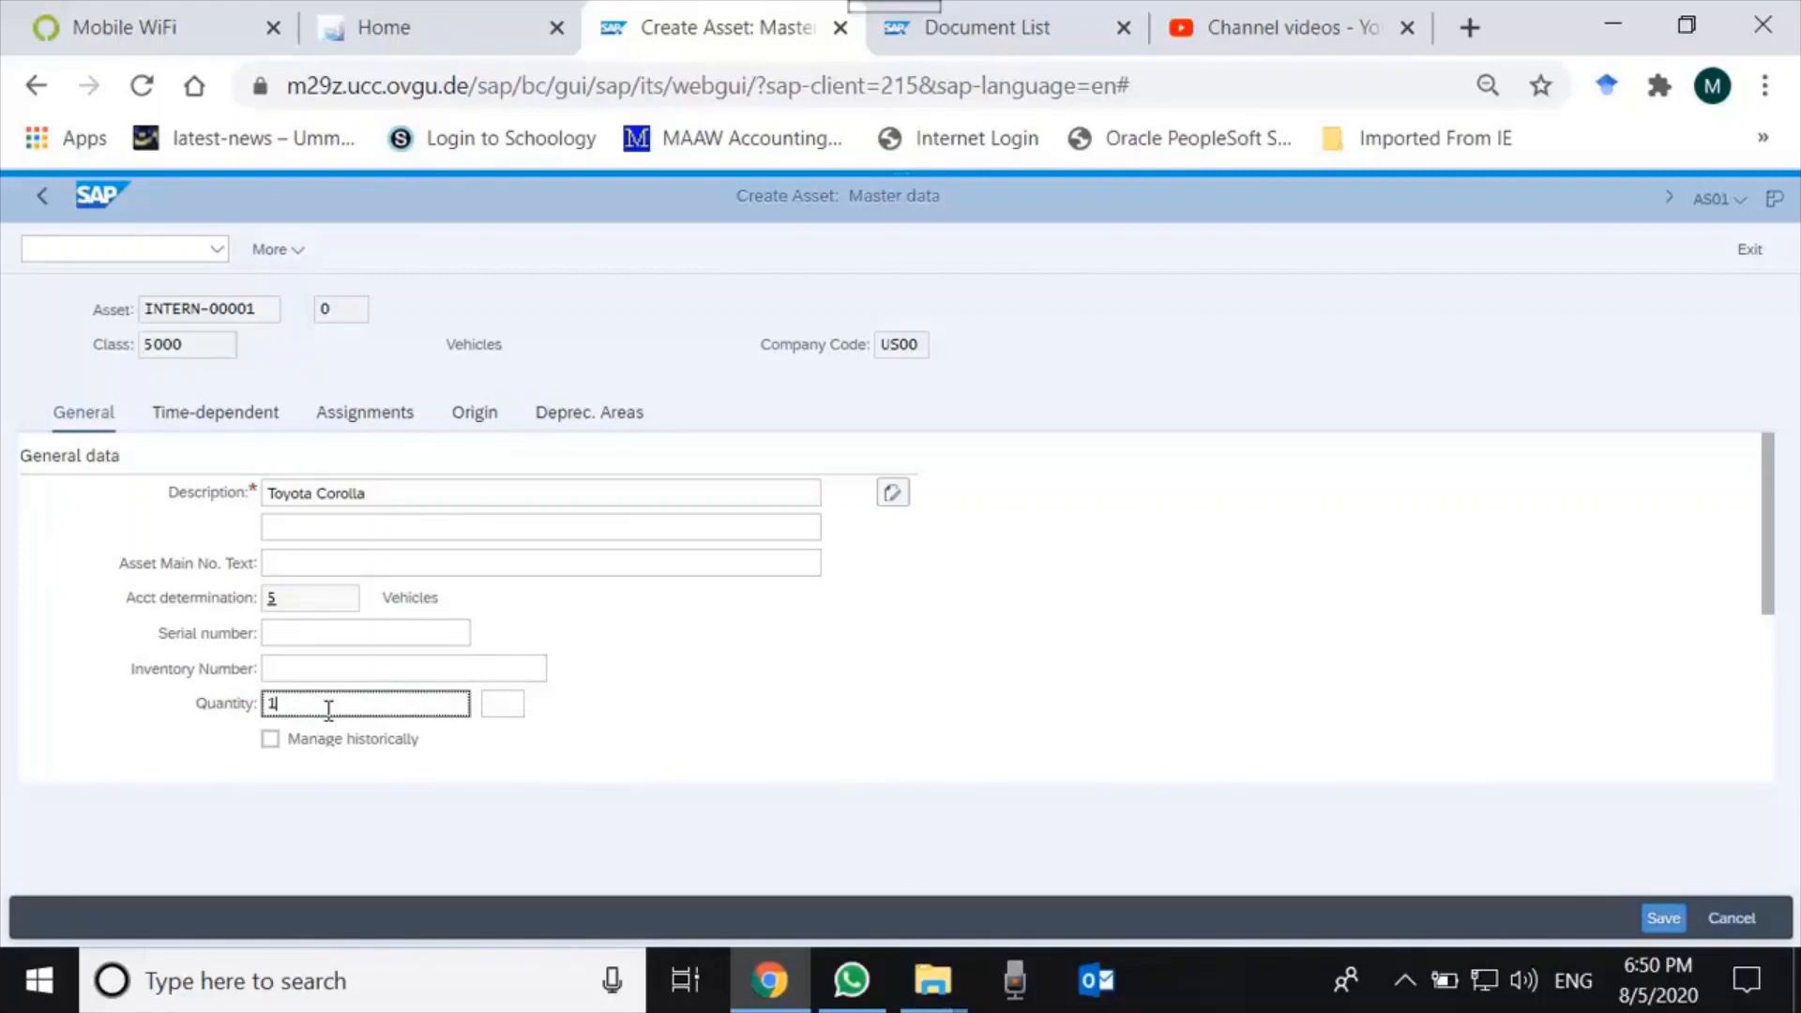
key(Tab)
text(ea)
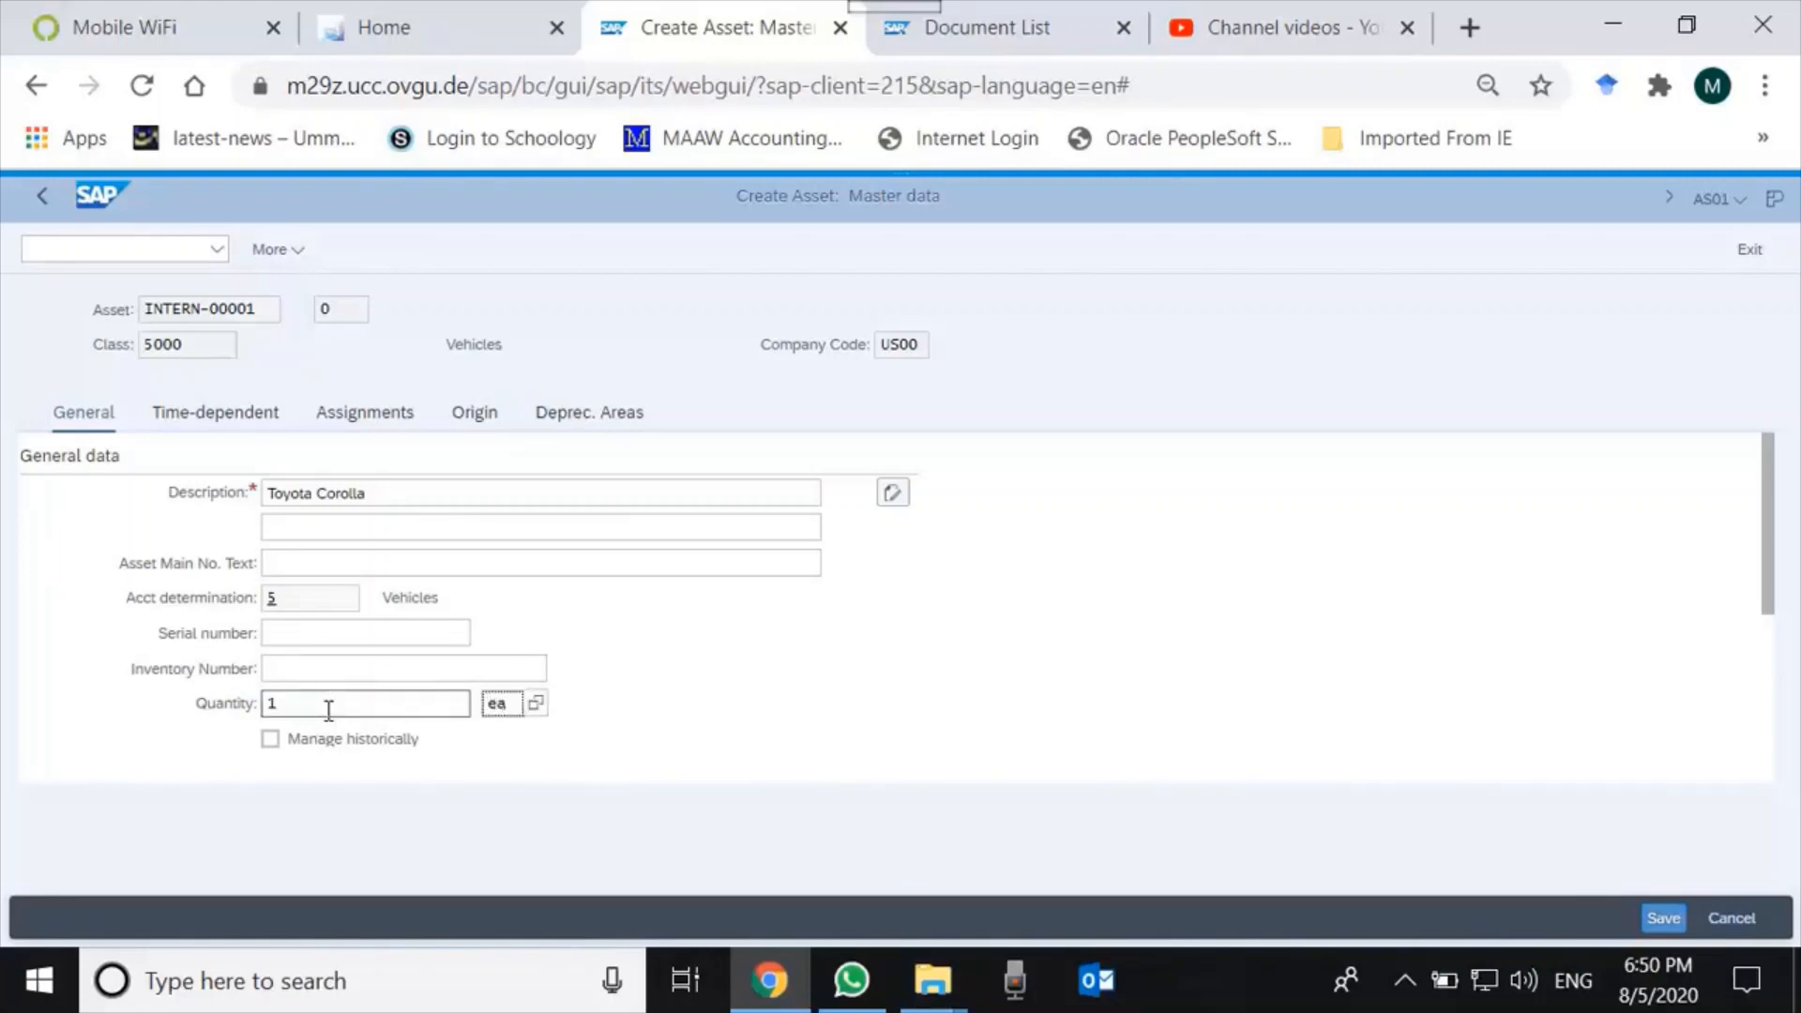
key(Return)
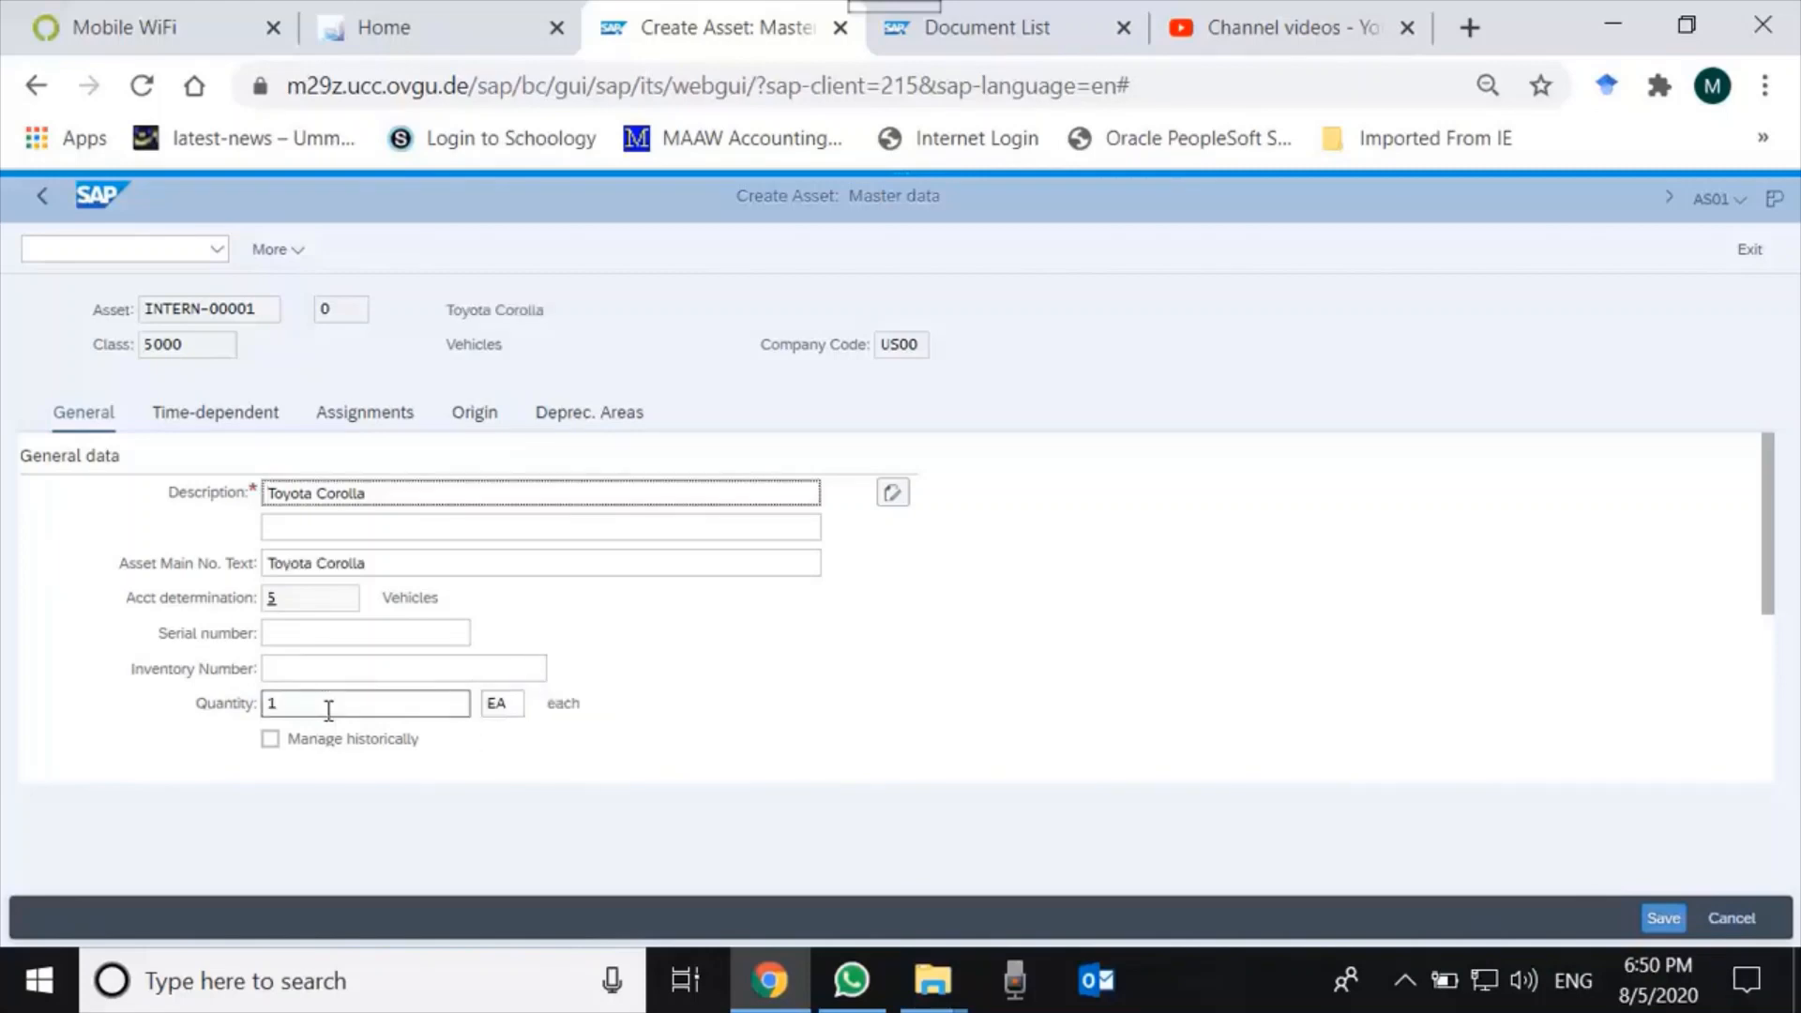
Assign cost center NAAD1000 in the time-dependent data, then move via Assignments to Origin.
click(243, 423)
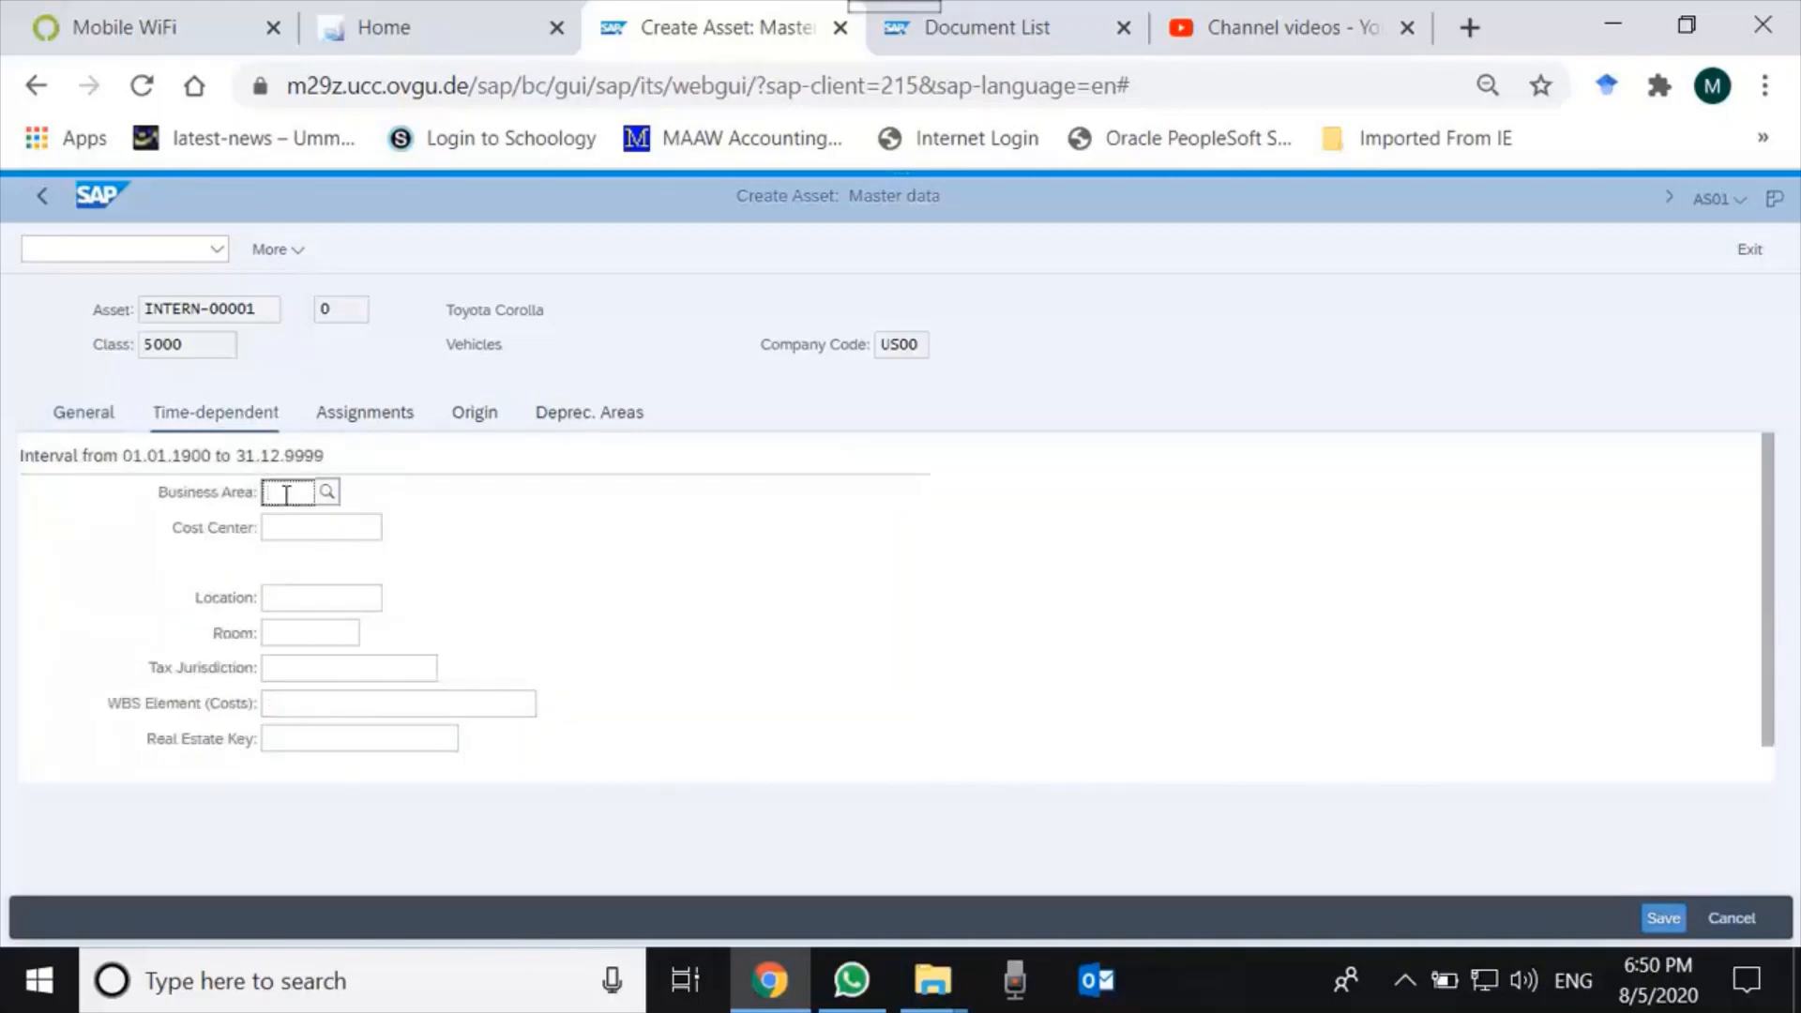
click(297, 531)
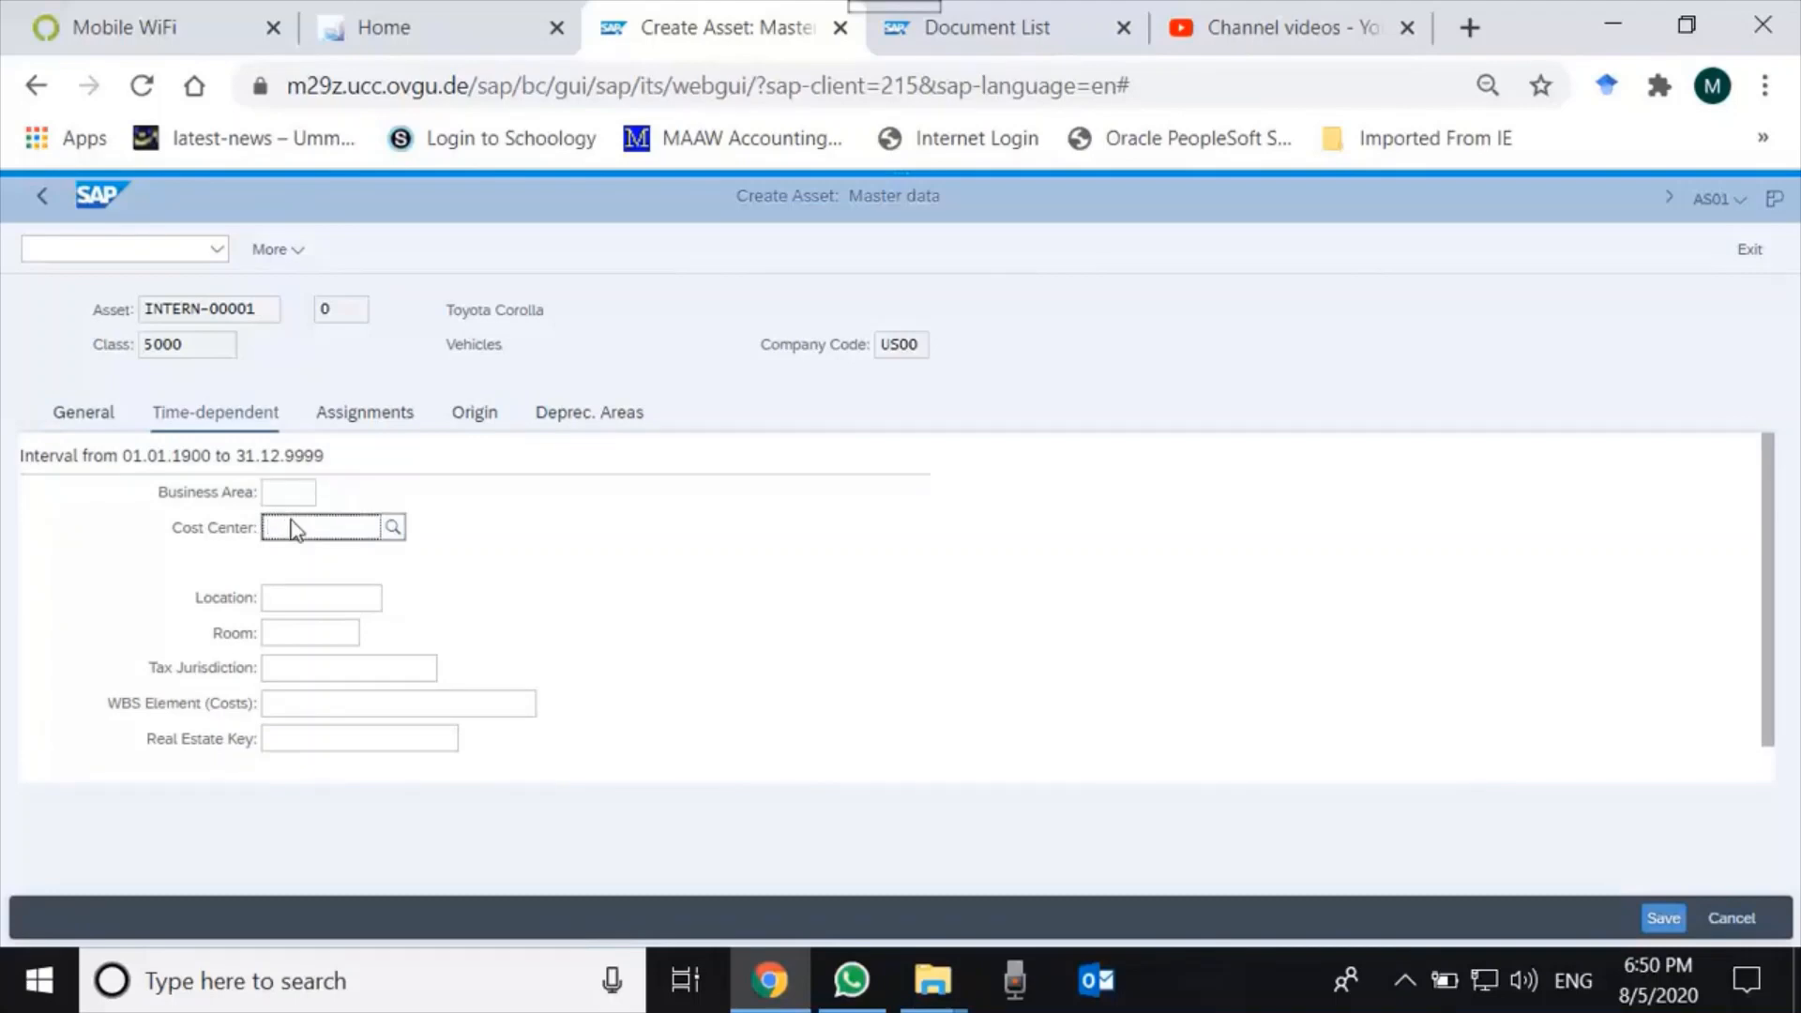
text(d)
text(aad10)
text(00)
key(Down)
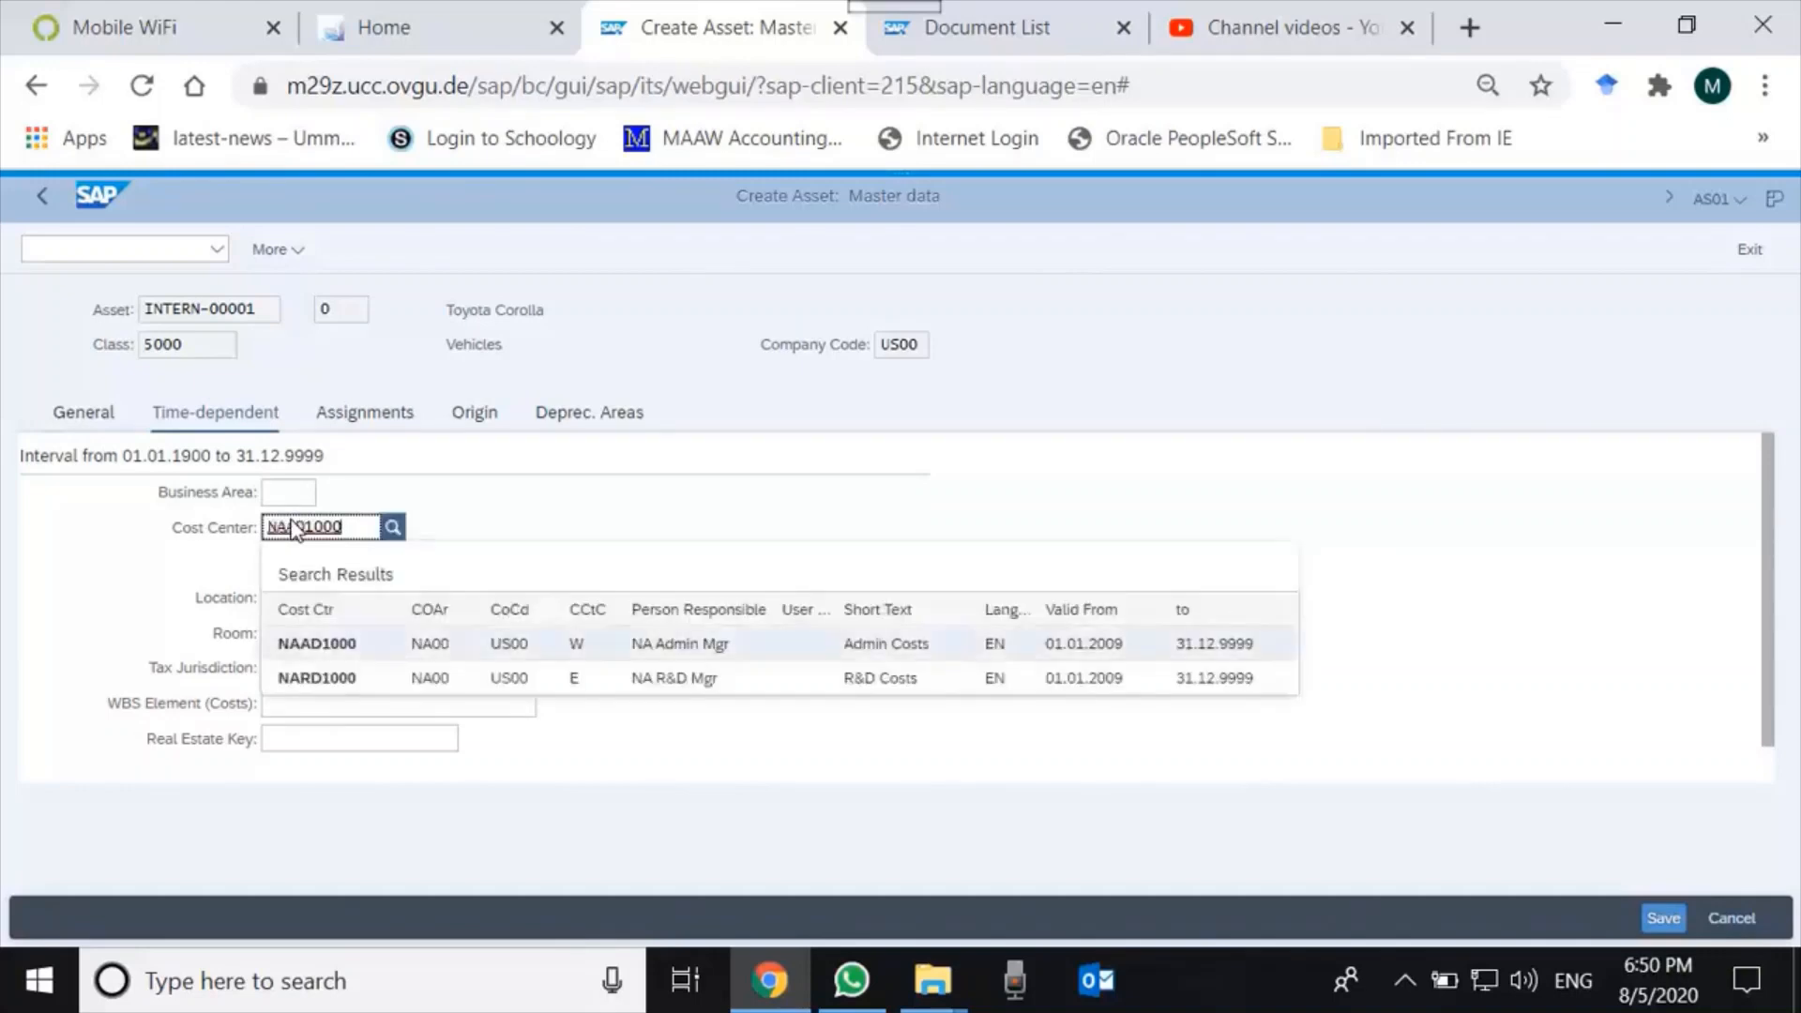
key(Tab)
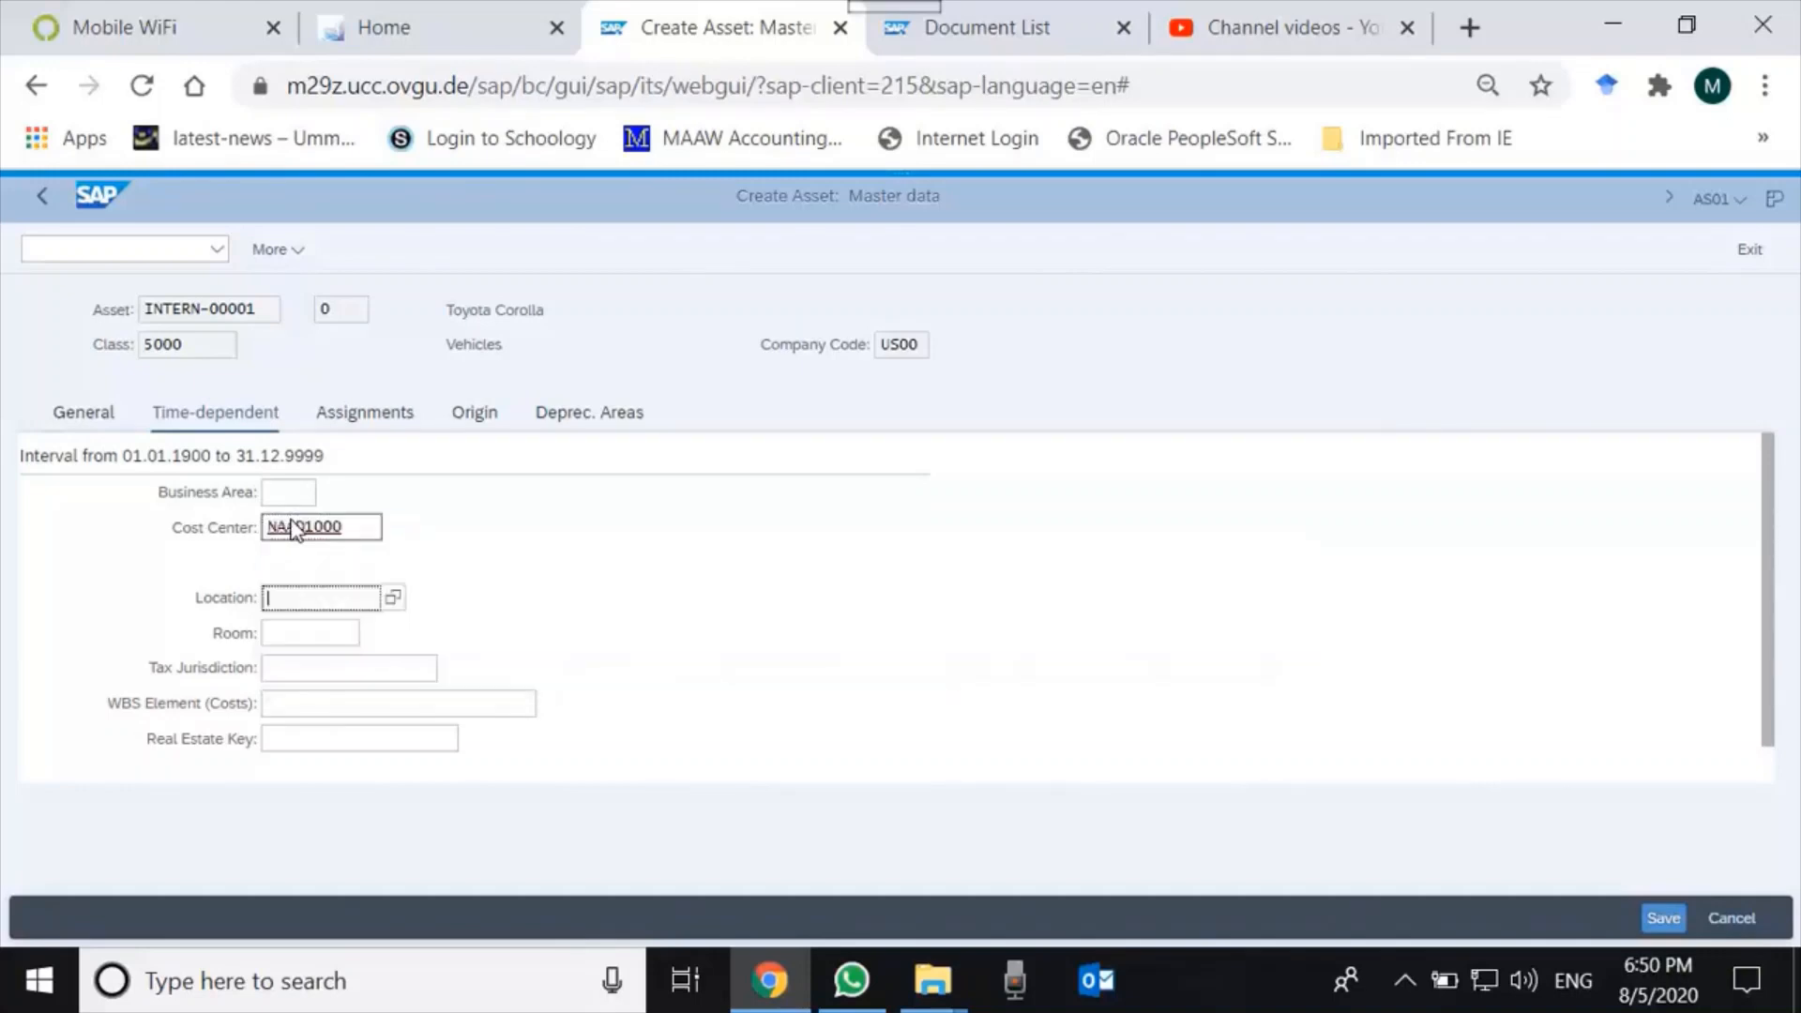
click(365, 419)
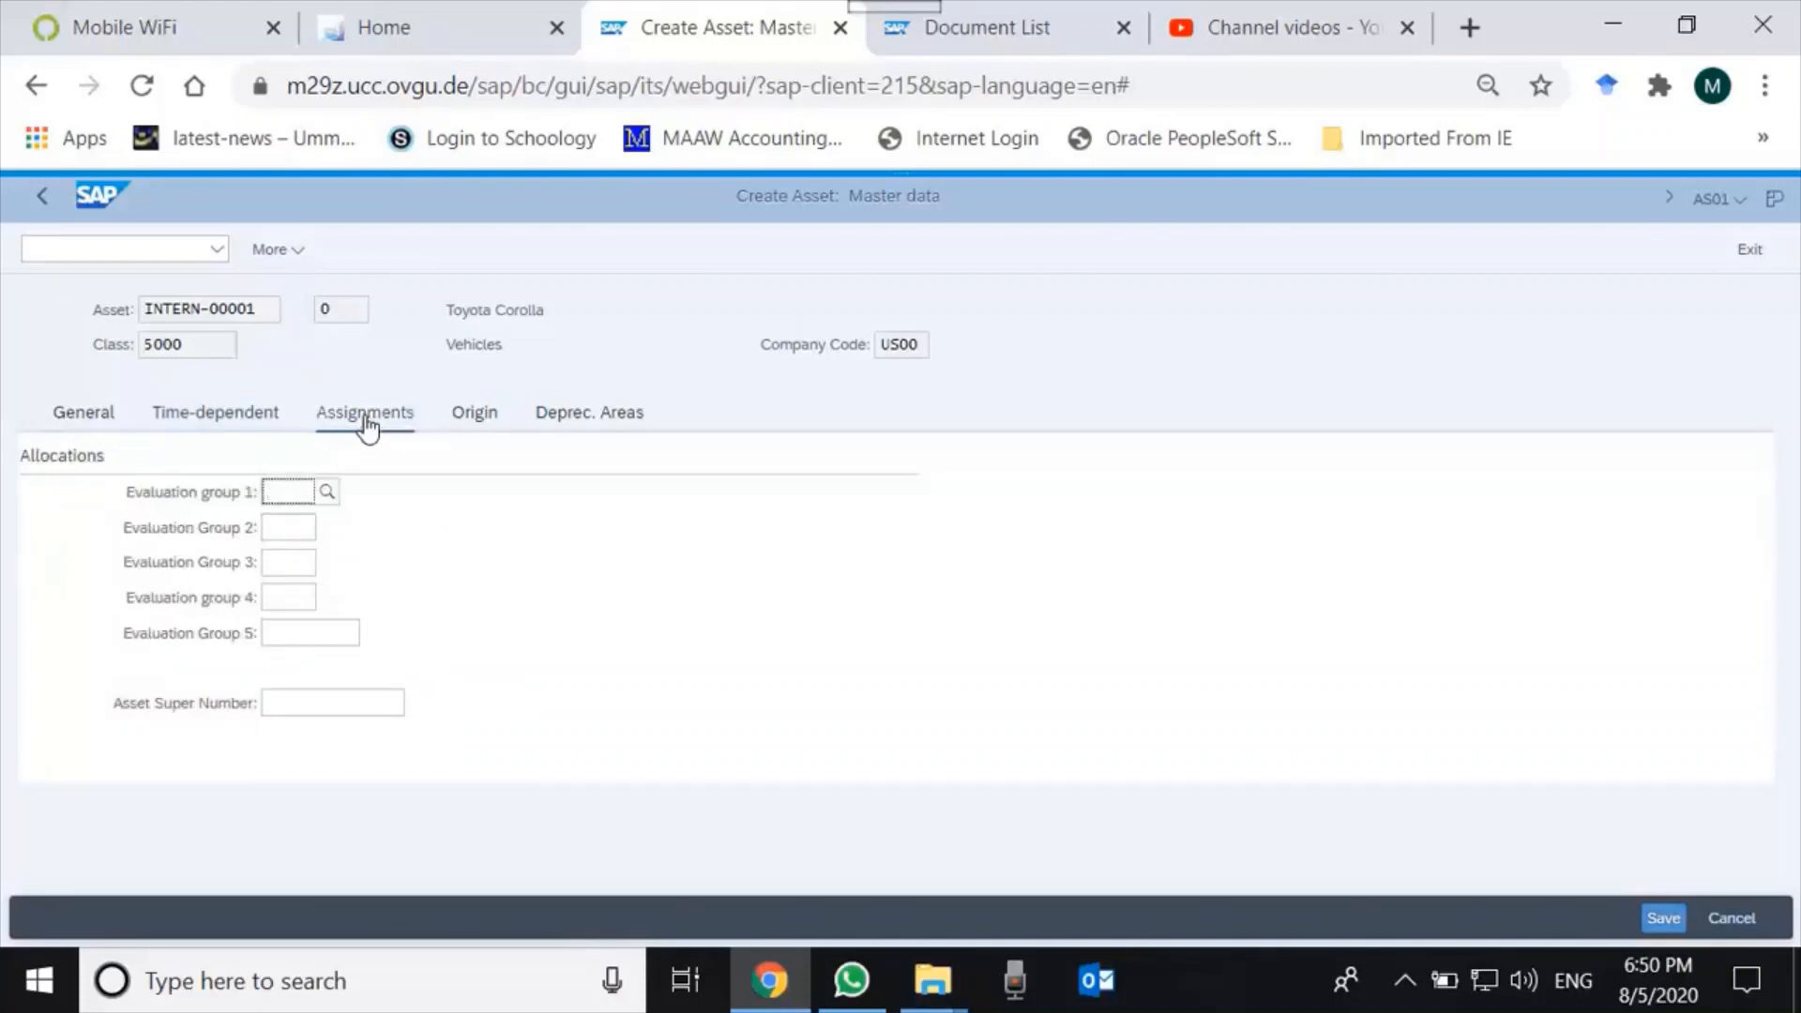
click(488, 424)
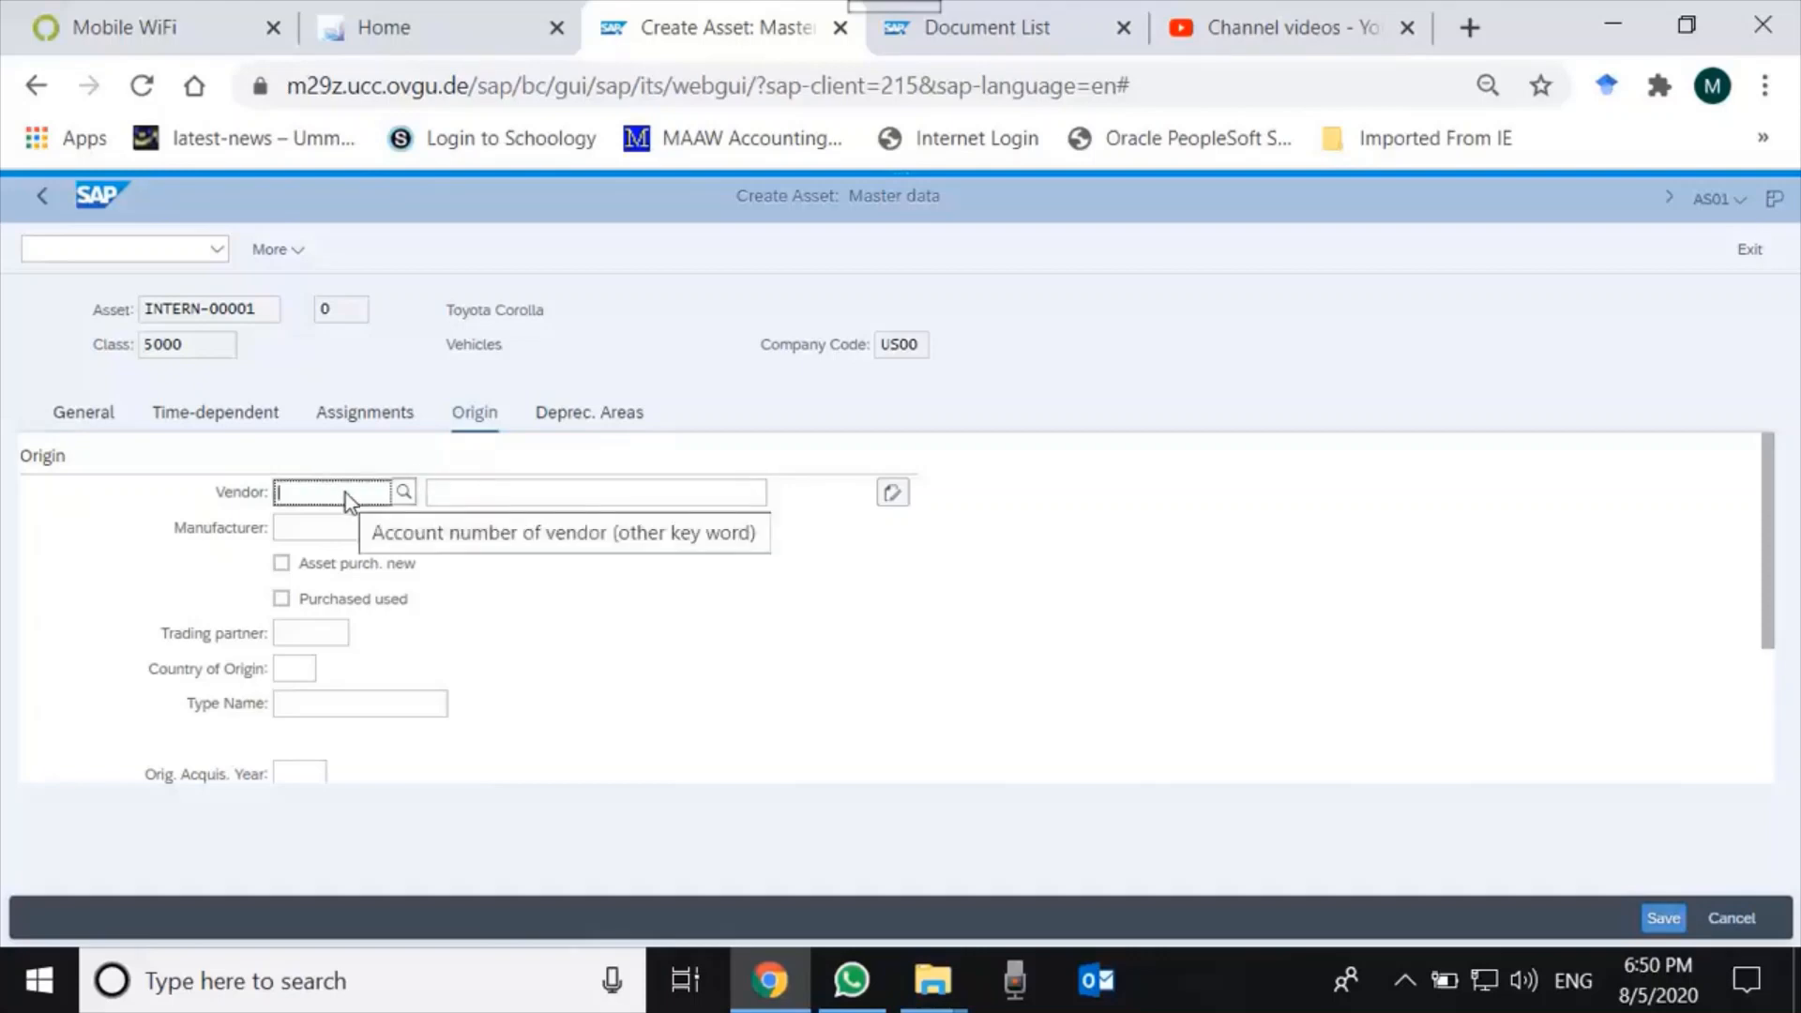
Leave the manufacturer blank and view the depreciation areas (Book deprec. LINA, ACRS/MACRS A010).
click(499, 536)
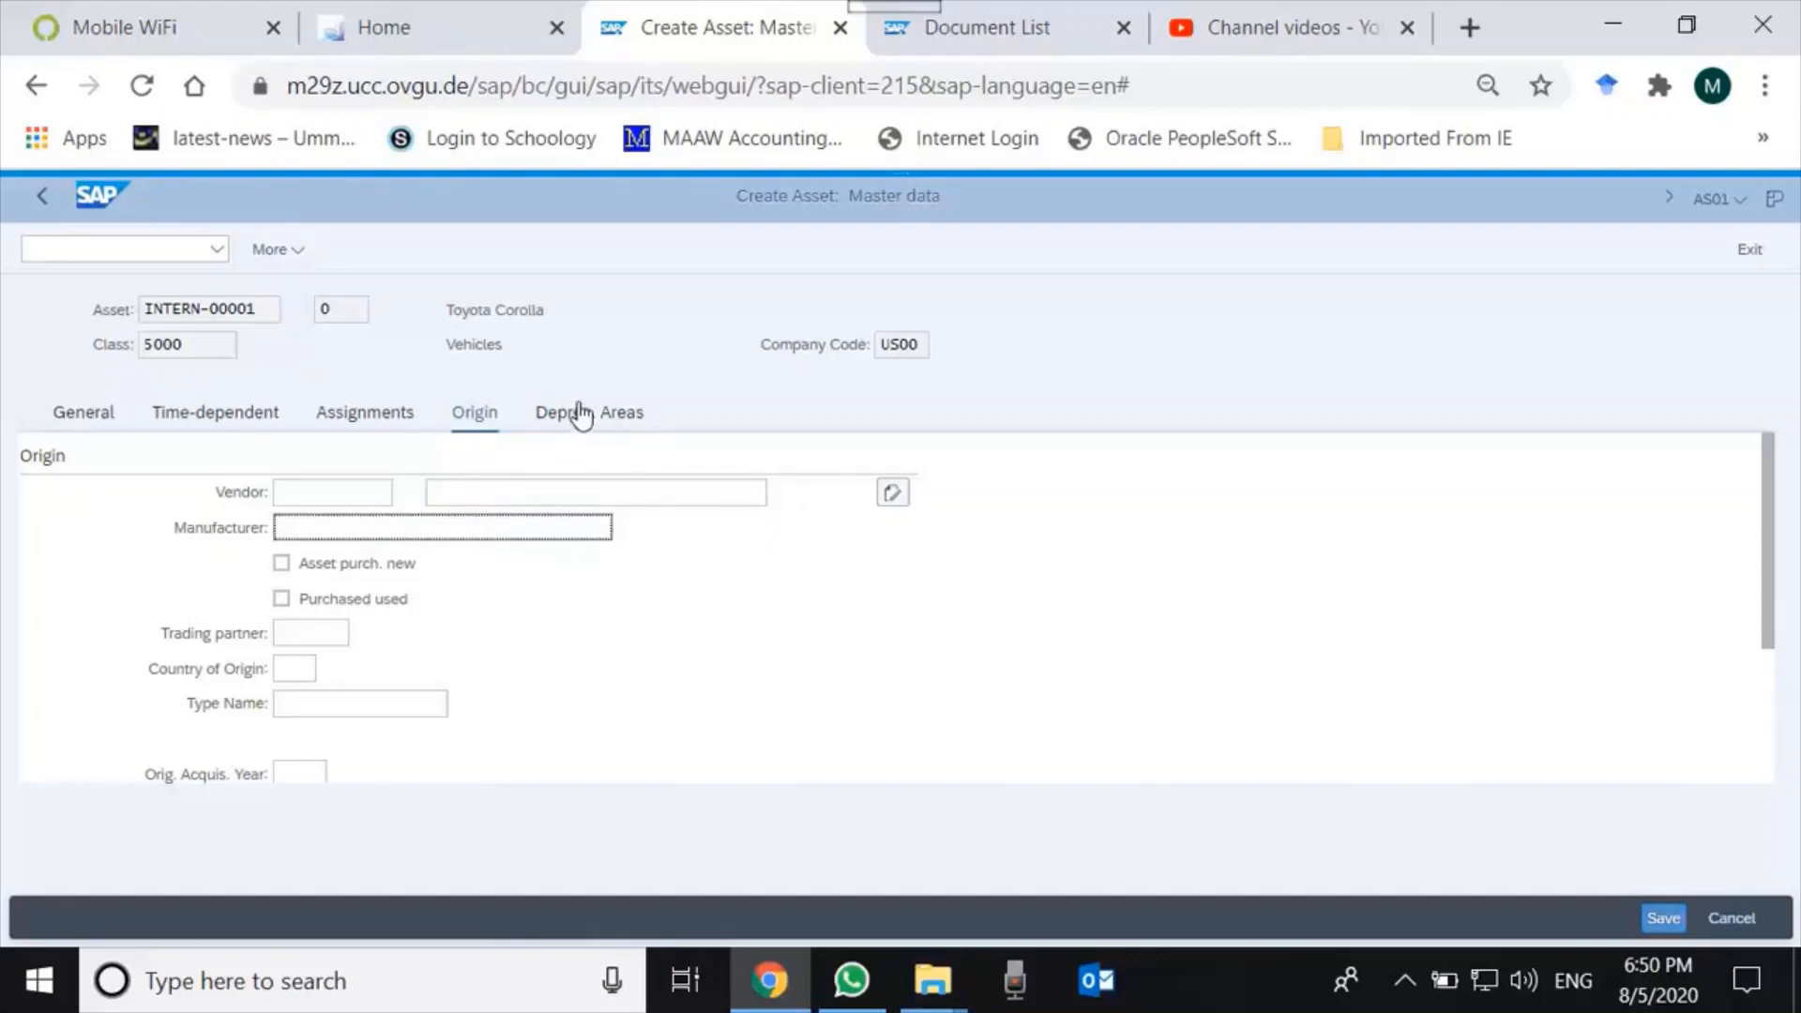
click(582, 414)
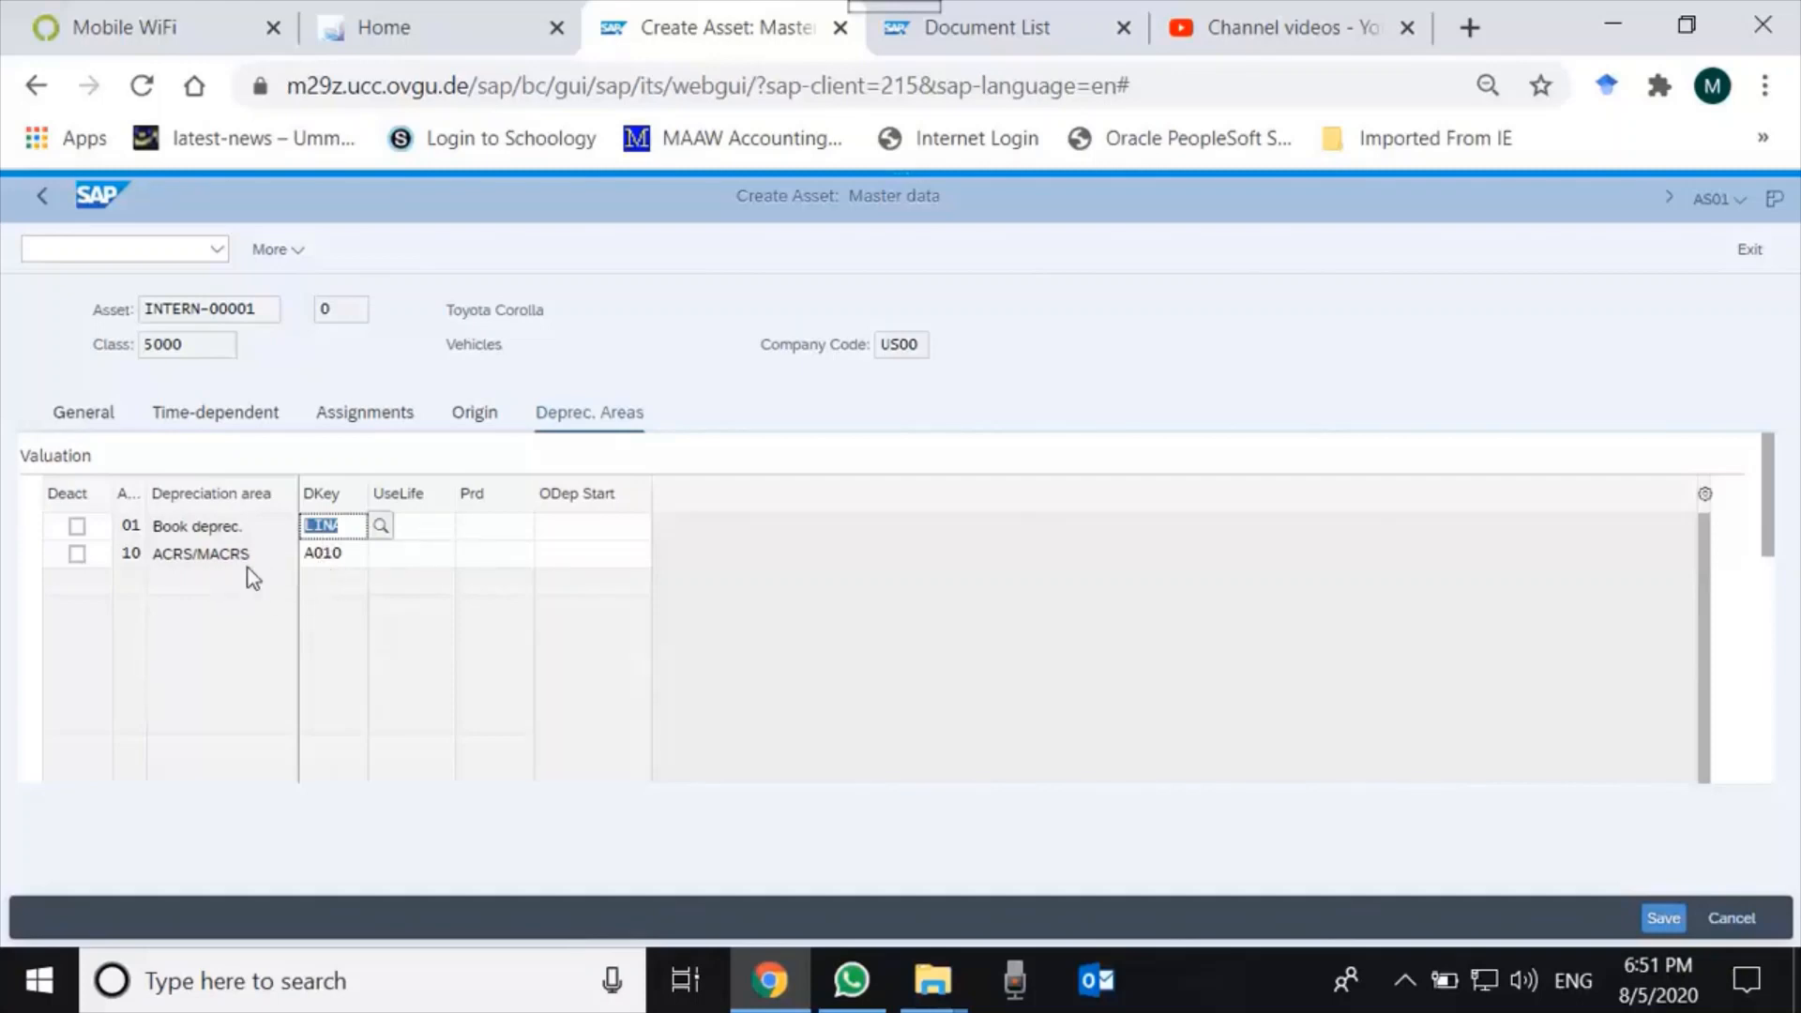
Give depreciation areas 01 and 10 a useful life of 5 years and save the asset.
click(443, 529)
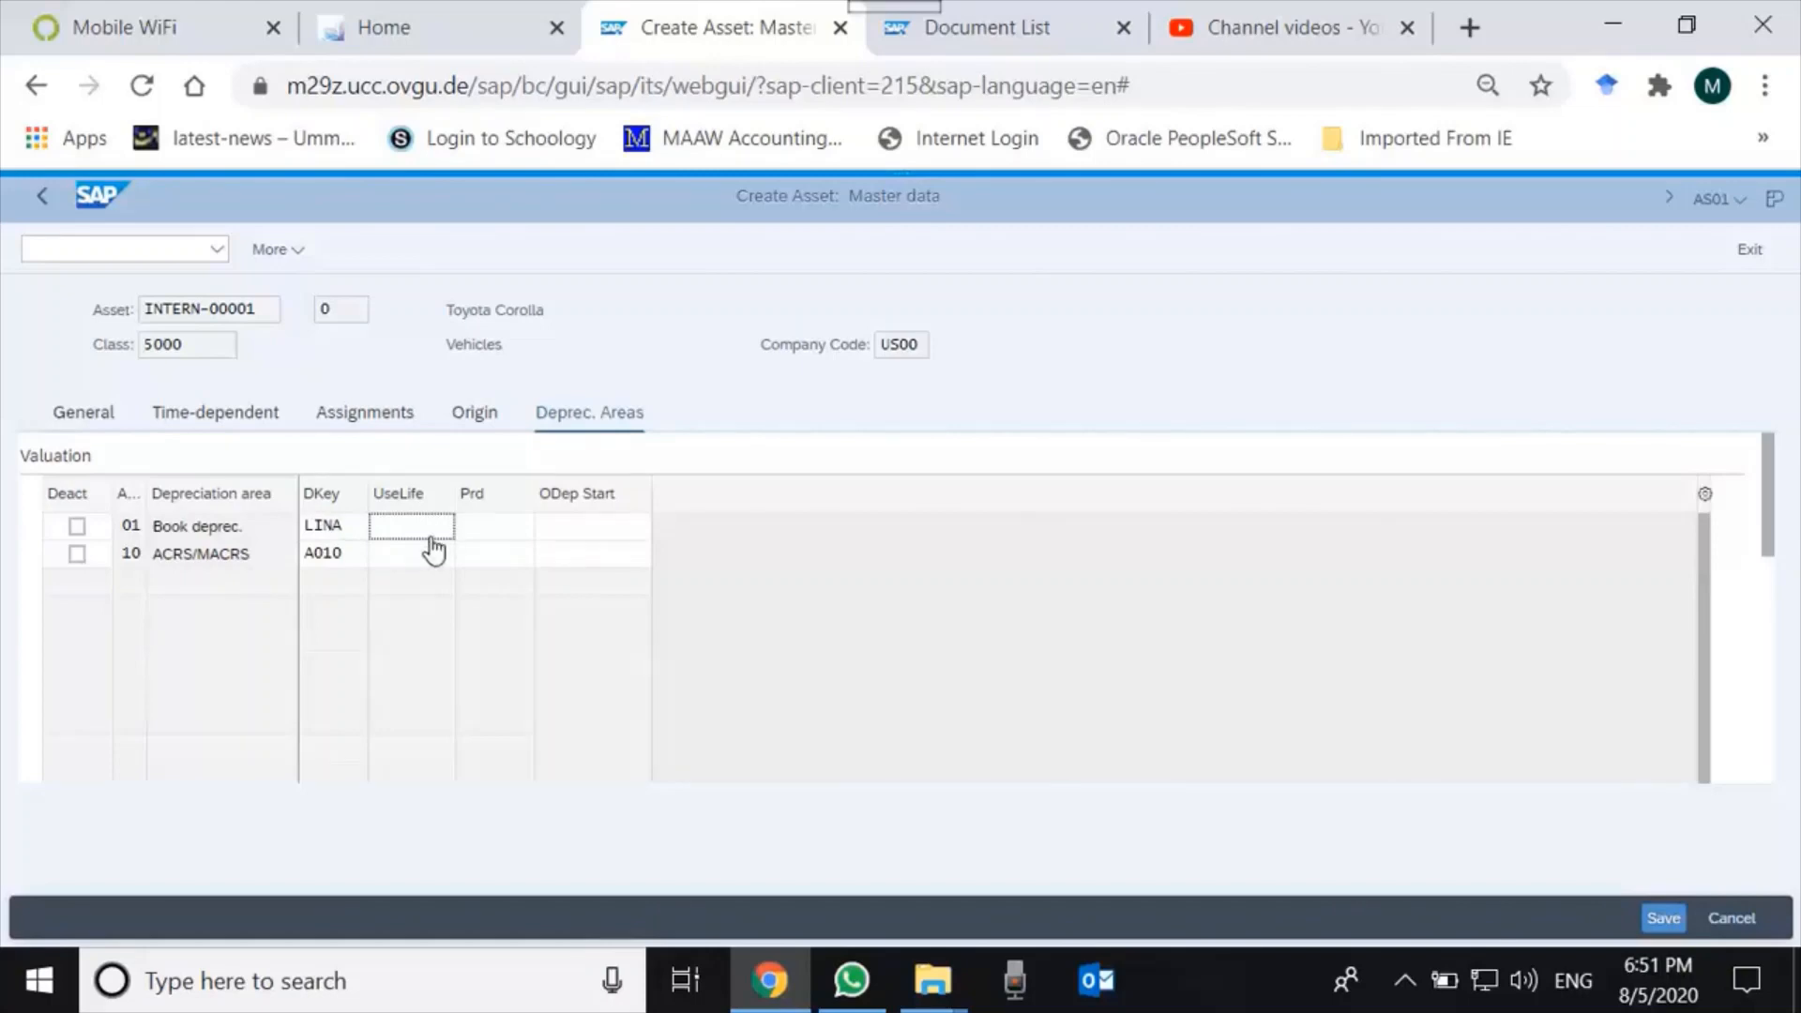
text(5)
key(Tab)
key(Tab)
click(434, 557)
text(5)
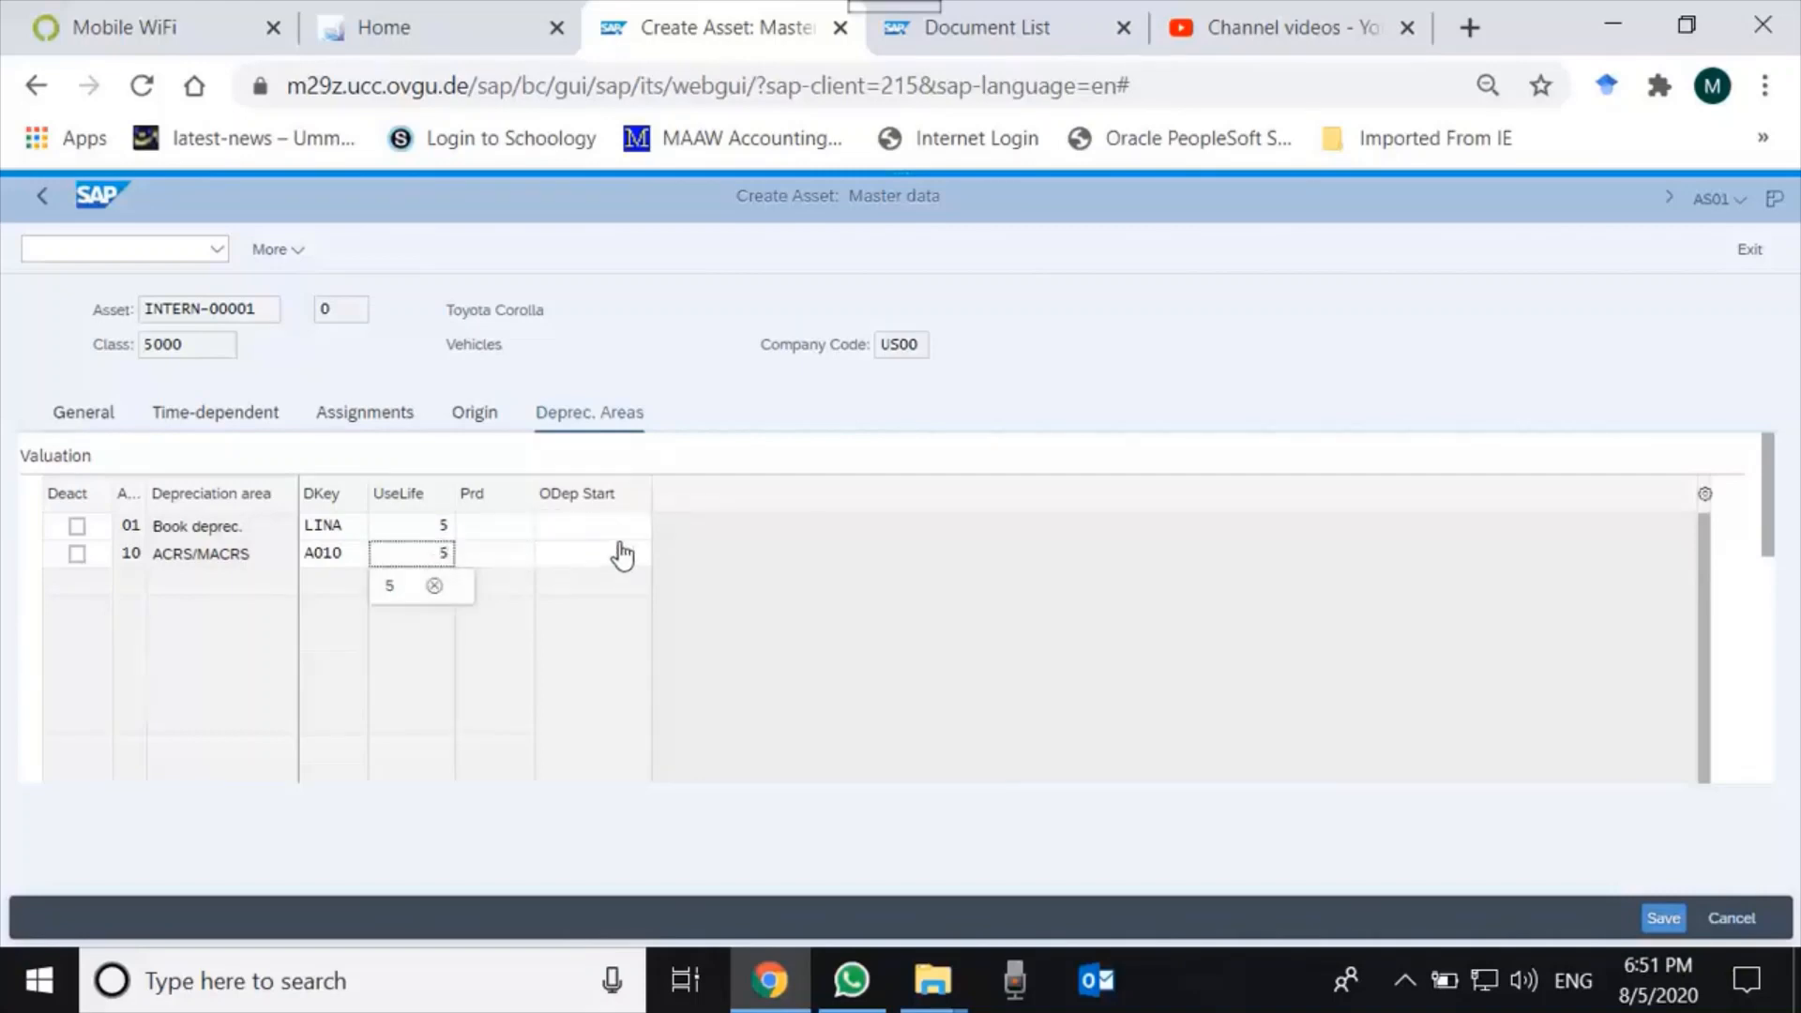
click(615, 529)
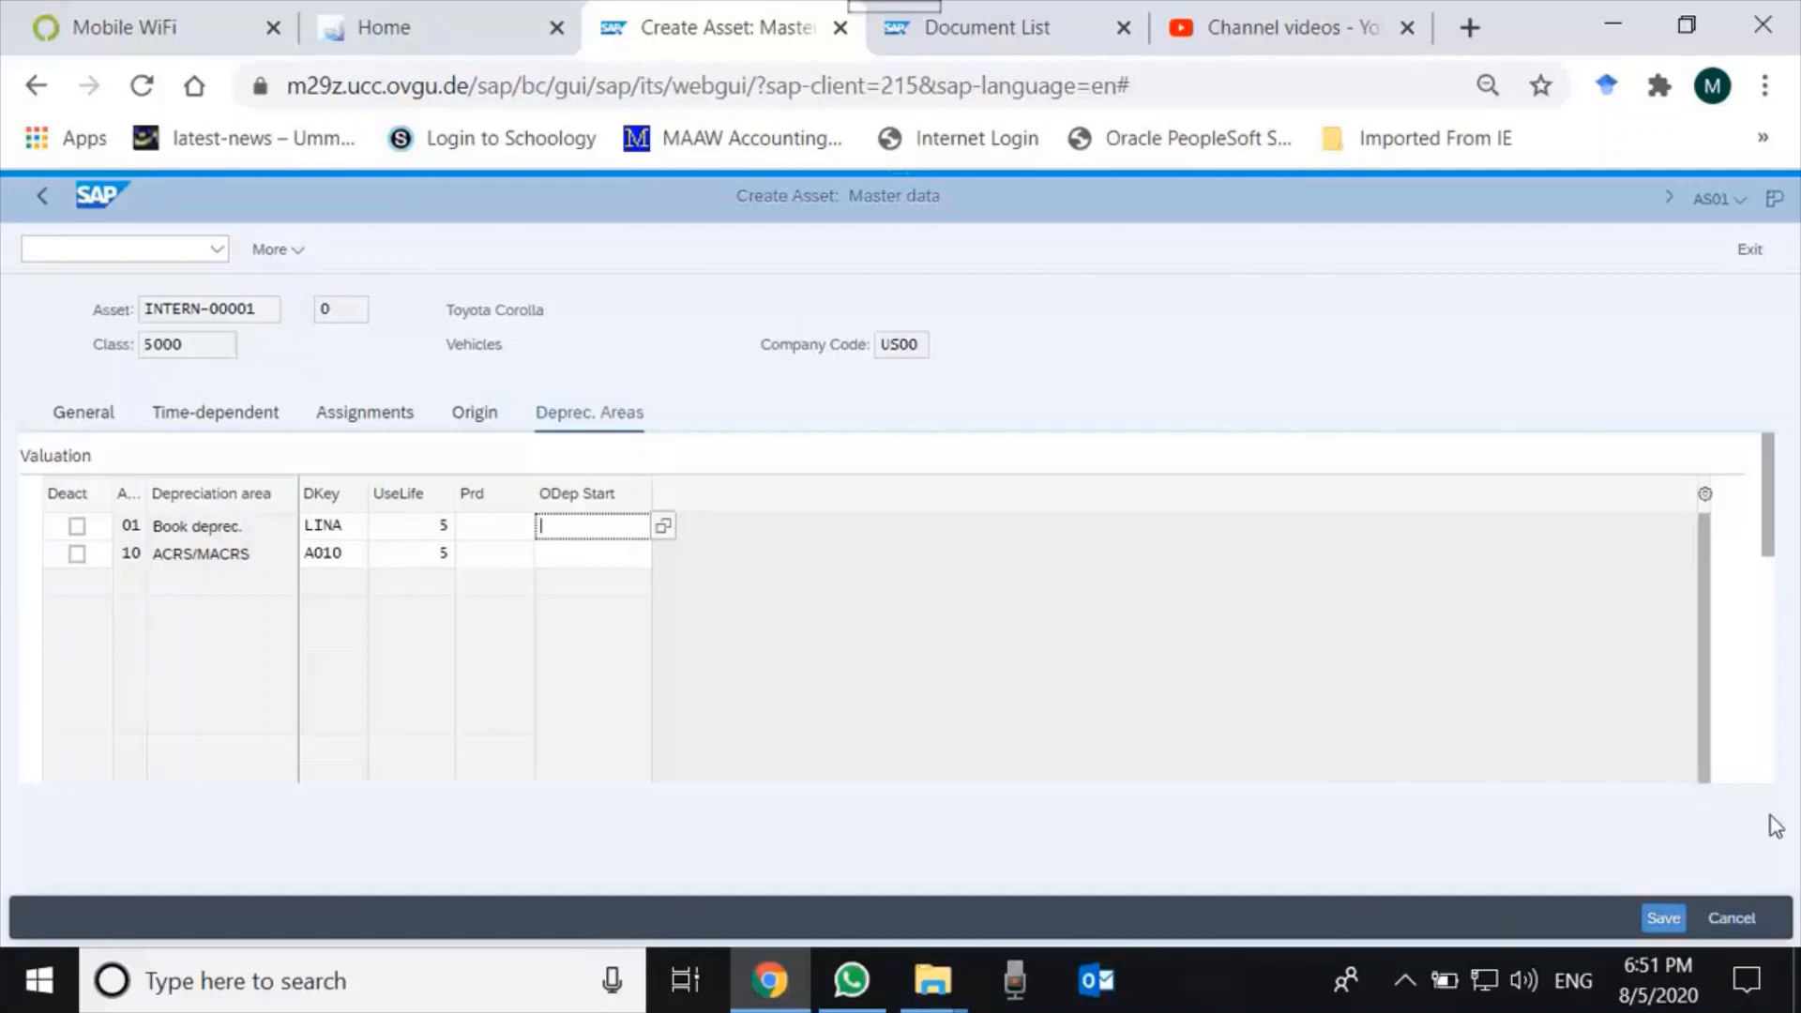
click(1663, 917)
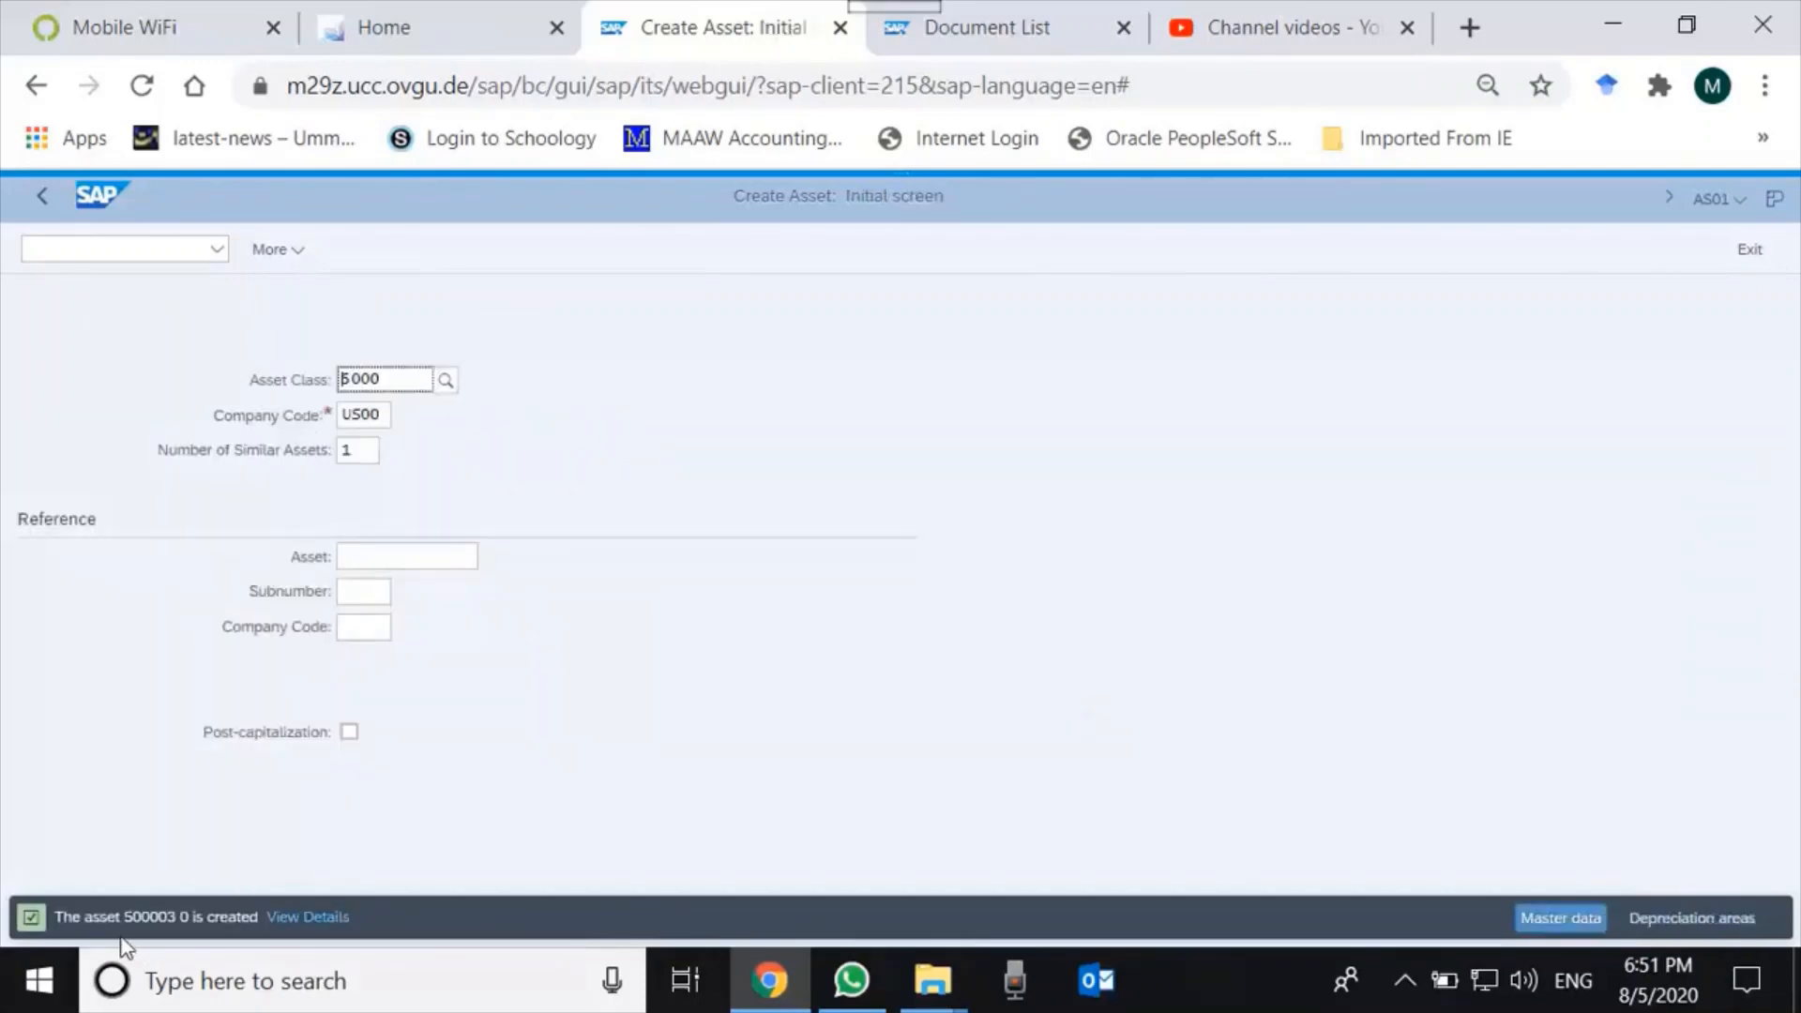
Check the status message confirming asset 500003 0 was created.
click(186, 917)
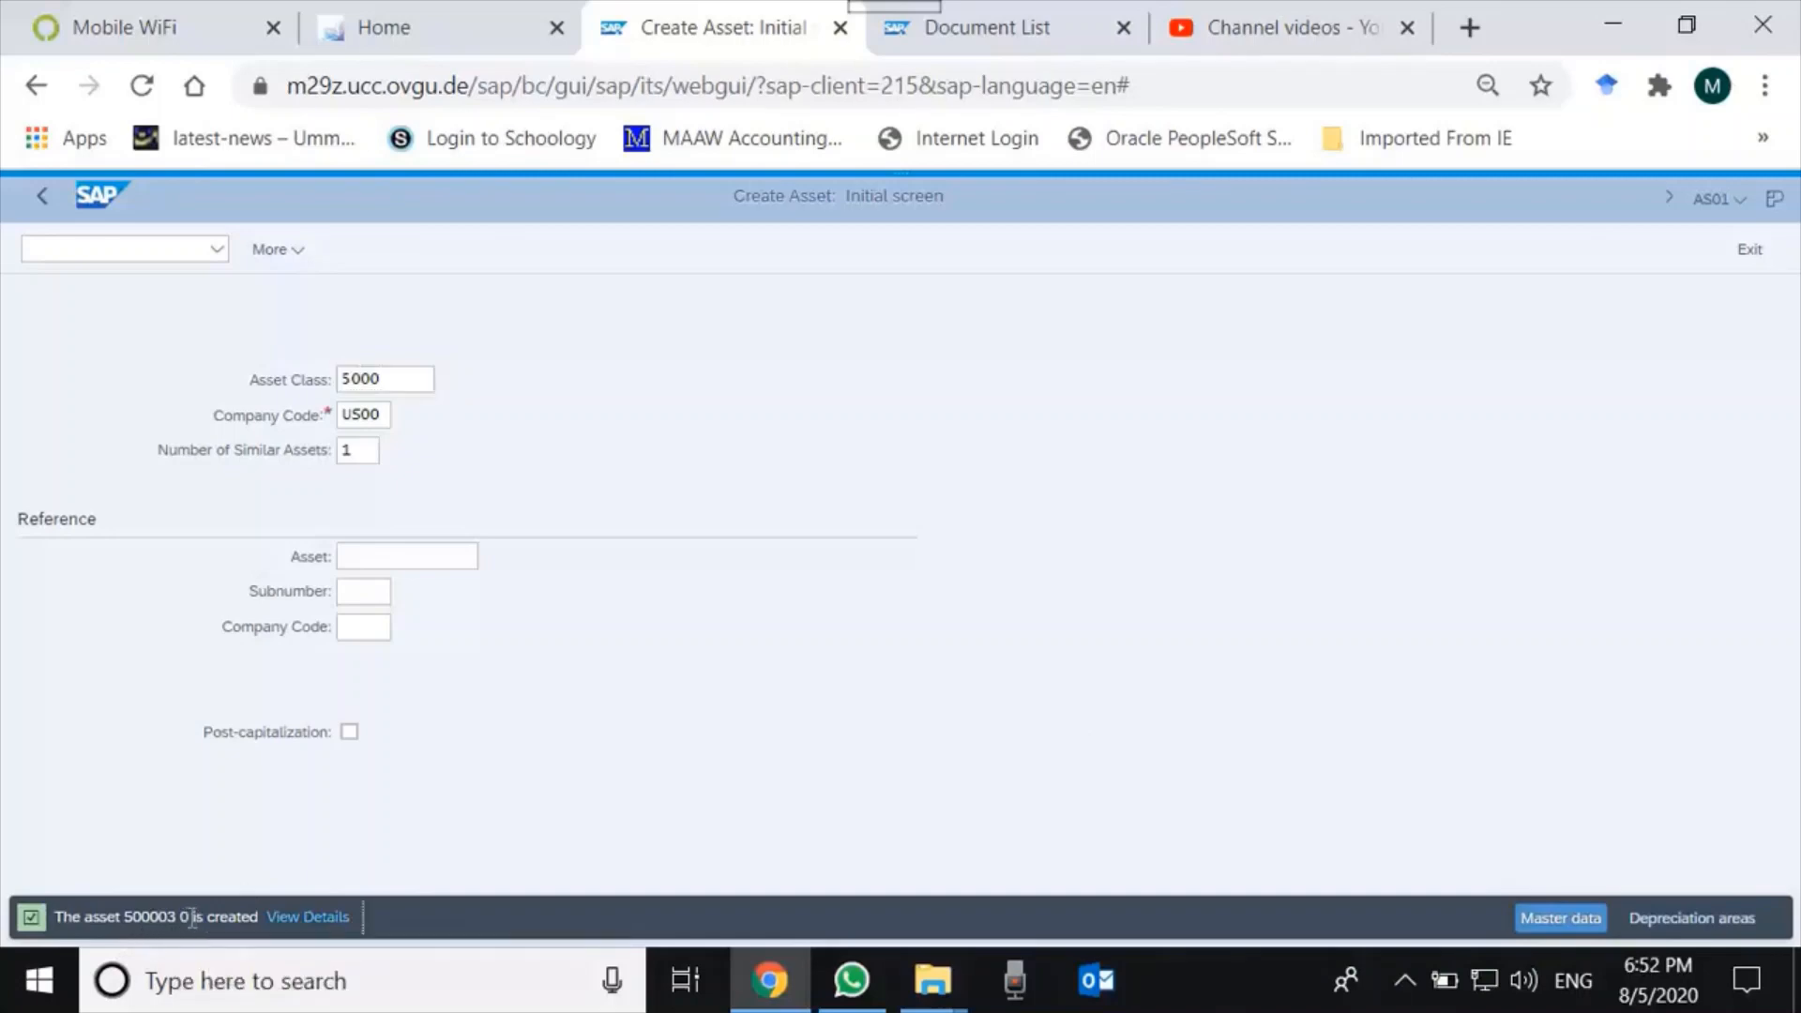